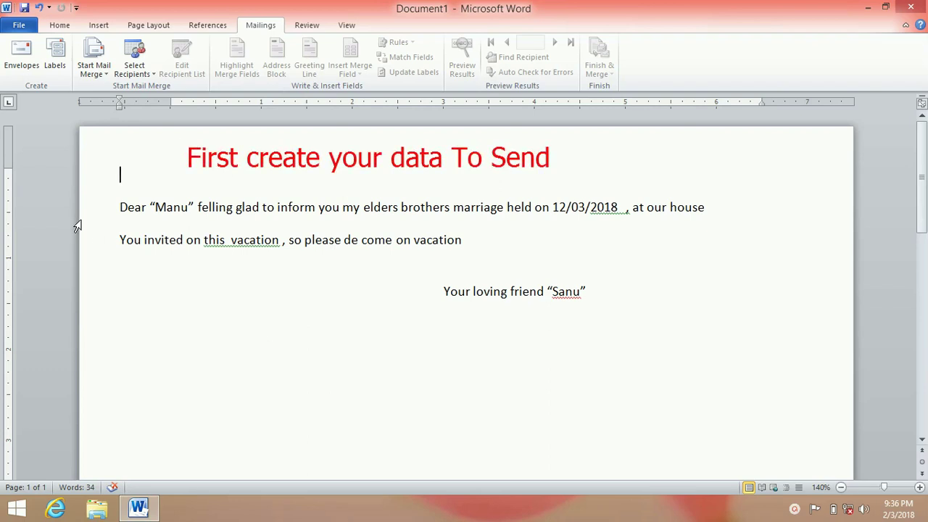
- Open Envelopes and enter the recipient's name and postal address as the delivery address
{"action": "left_click", "coordinate": [21, 69]}
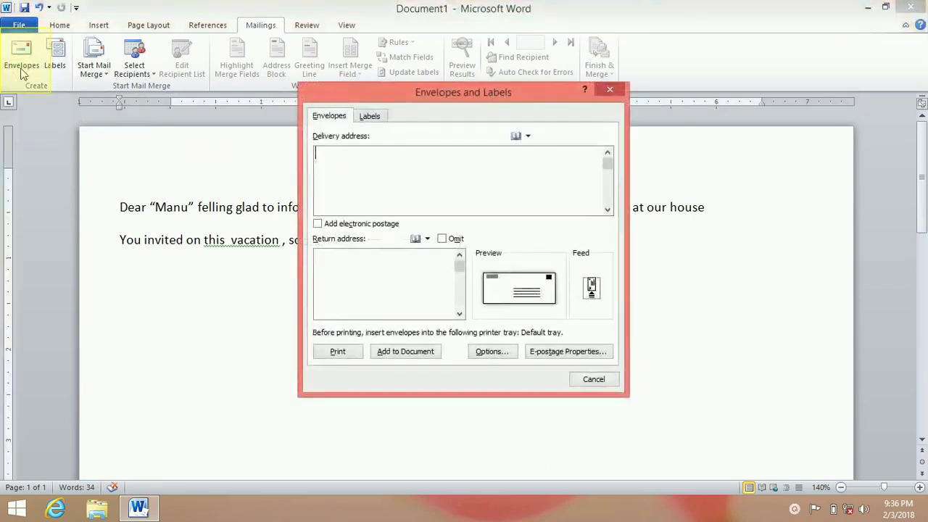
{"action": "left_click", "coordinate": [335, 156]}
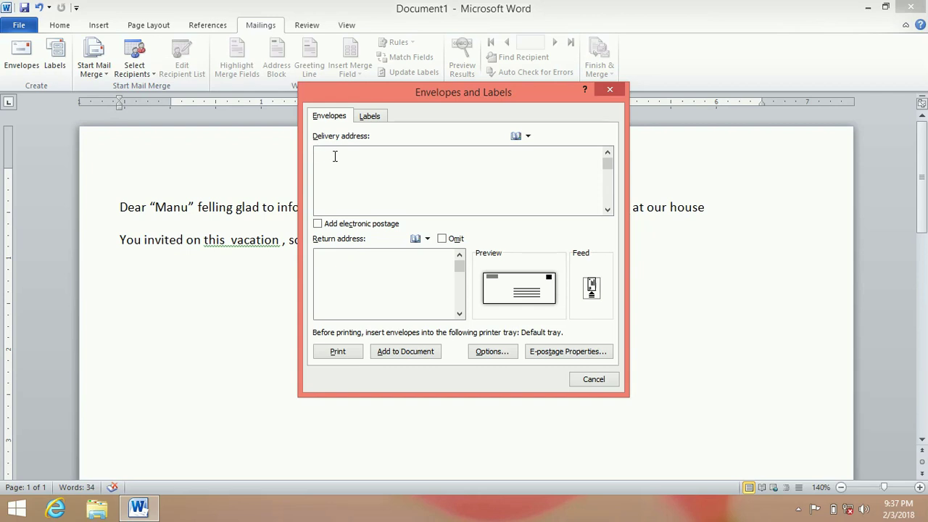
{"action": "type", "text": "To "}
{"action": "key", "text": "Return"}
{"action": "type", "text": "Bhadohi 221402 up"}
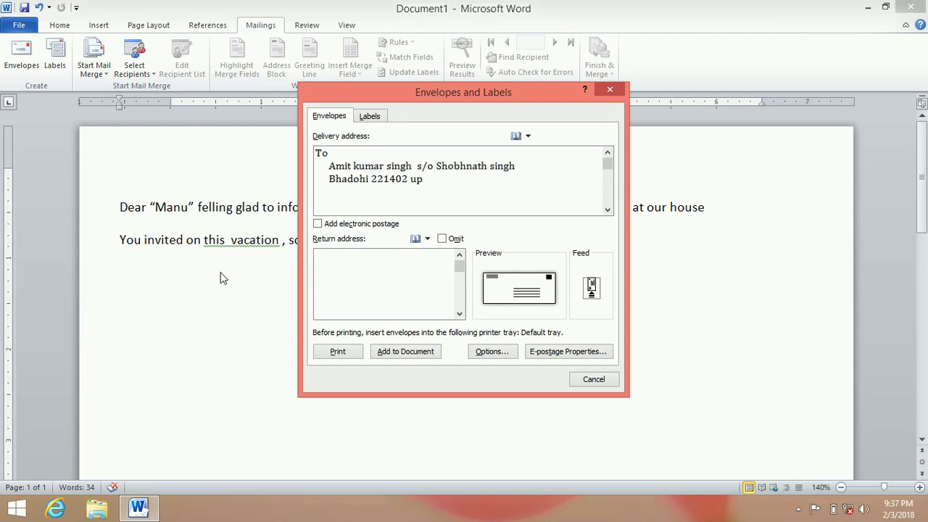
- Enter the computer training centre's address as the From return address
{"action": "left_click", "coordinate": [336, 276]}
{"action": "type", "text": "From  "}
{"action": "type", "text": "     R"}
{"action": "type", "text": "SSS"}
{"action": "key", "text": "BackSpace"}
{"action": "key", "text": "BackSpace"}
{"action": "type", "text": "S "}
{"action": "type", "text": "Computer training center"}
{"action": "key", "text": "Return"}
{"action": "type", "text": "BSNL exchange 221402"}
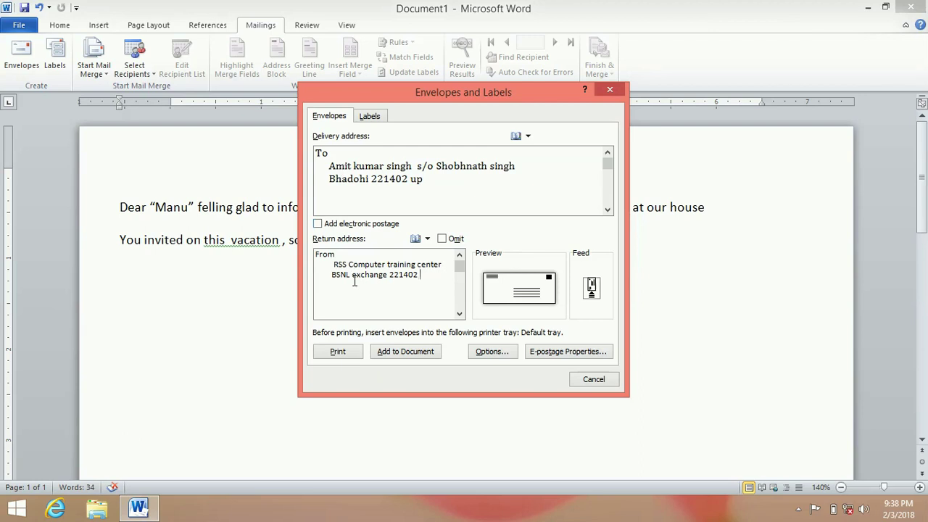
- Set the envelope size to Size 11 (4 1/2 x 10 3/8 in) in Envelope Options
{"action": "left_click", "coordinate": [498, 352]}
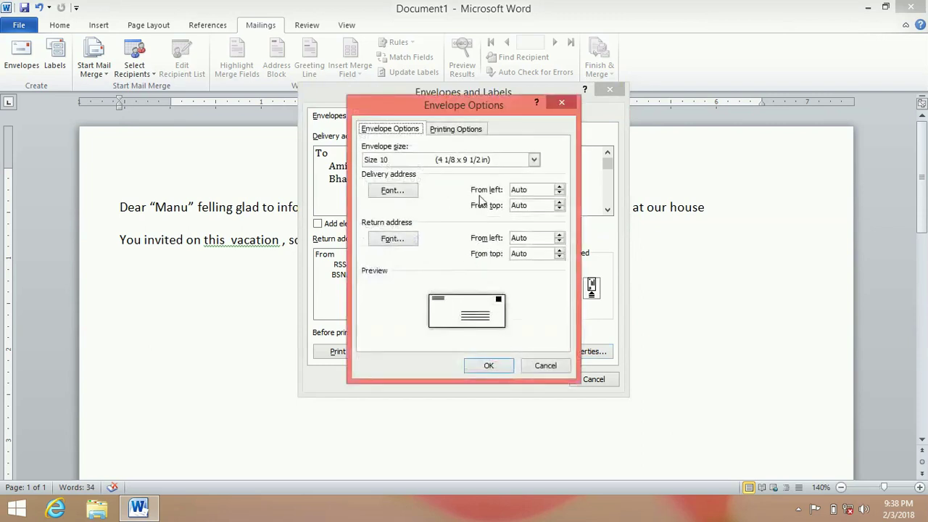
{"action": "left_click", "coordinate": [495, 161]}
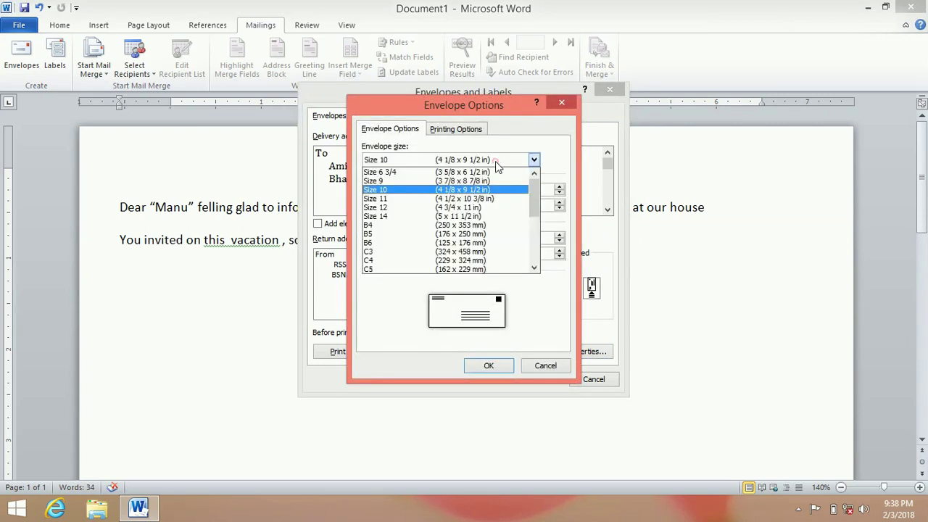
{"action": "left_click", "coordinate": [485, 200]}
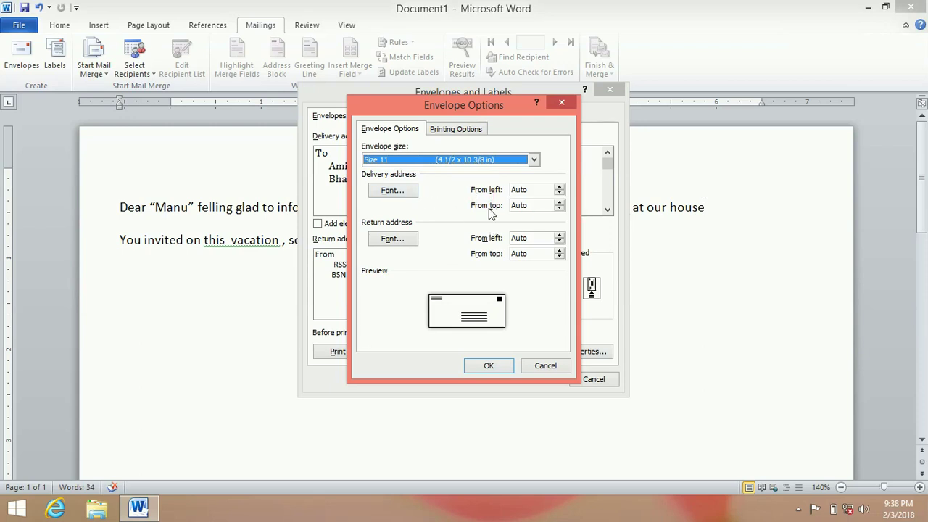
{"action": "left_click", "coordinate": [489, 367]}
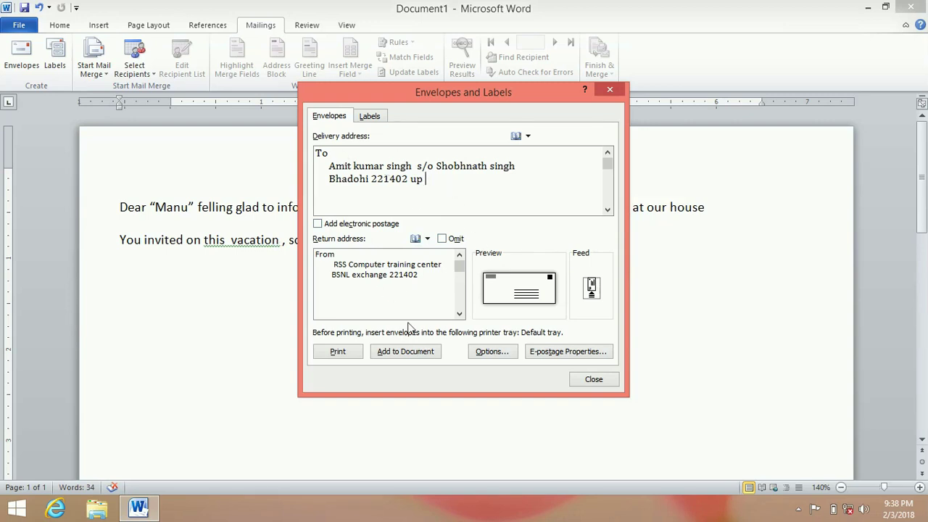
- Add the envelope as the document's first page, keep the return address as default, and zoom out
{"action": "left_click", "coordinate": [408, 354]}
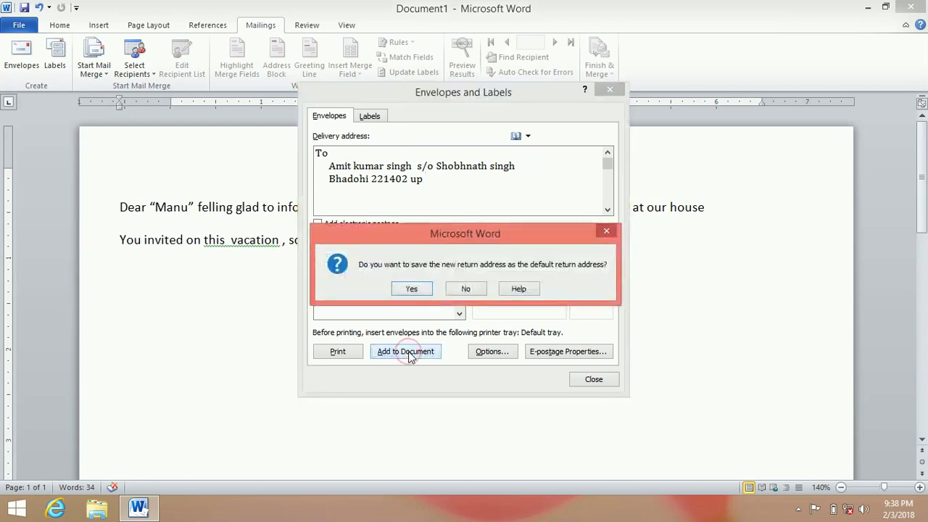
{"action": "left_click", "coordinate": [412, 289]}
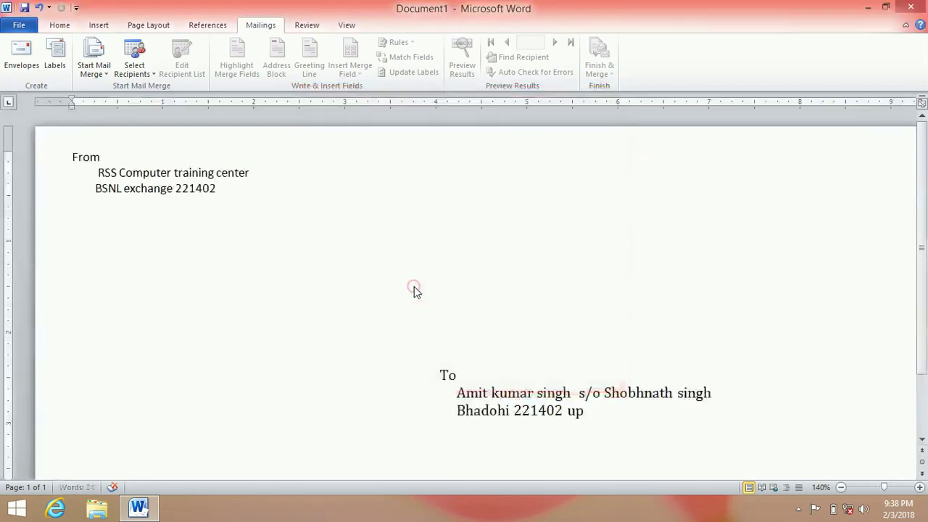
{"action": "left_click", "coordinate": [842, 488]}
{"action": "left_click", "coordinate": [842, 488]}
{"action": "left_click", "coordinate": [842, 487]}
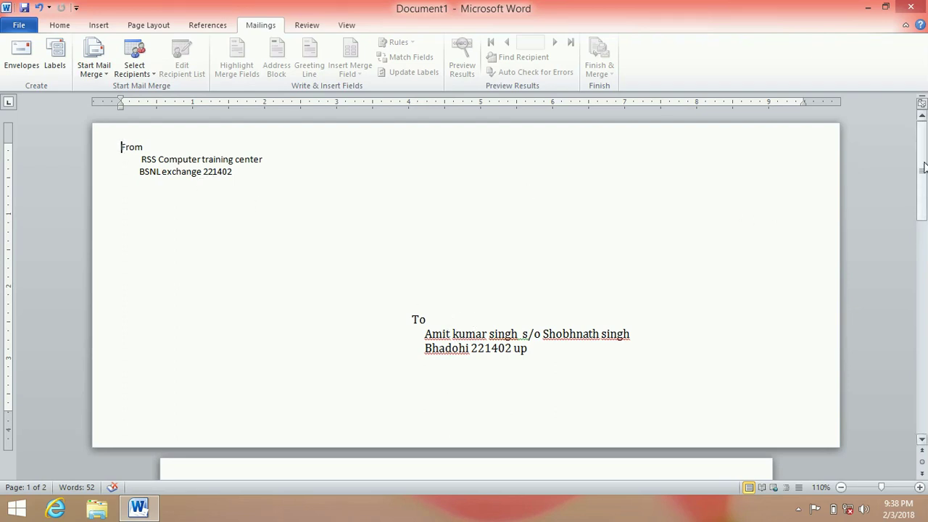
{"action": "scroll", "coordinate": [507, 181], "scroll_direction": "down", "scroll_amount": 3}
- In Labels, replace the prefilled recipient address with the FROM training-centre sender address
{"action": "left_click", "coordinate": [51, 52]}
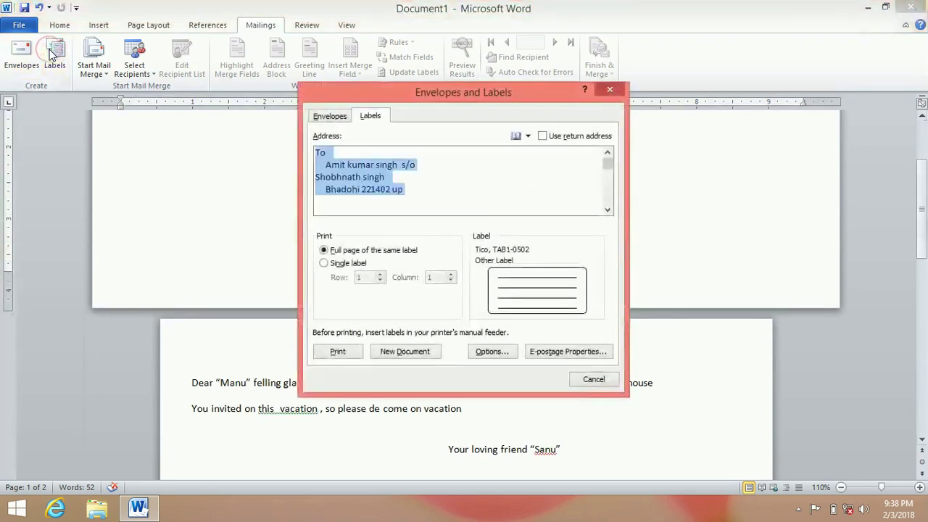
{"action": "left_click", "coordinate": [409, 181]}
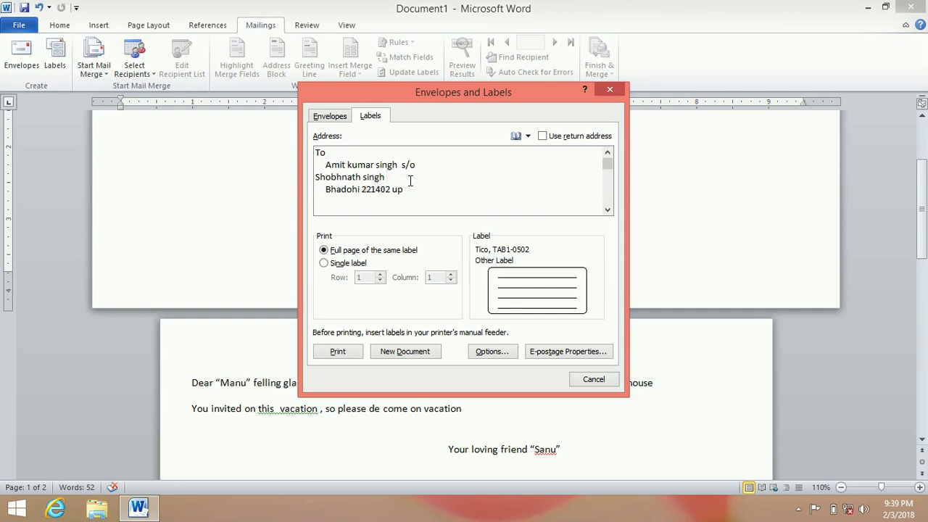
{"action": "mouse_move", "coordinate": [412, 189]}
{"action": "left_mouse_down"}
{"action": "mouse_move", "coordinate": [338, 188]}
{"action": "mouse_move", "coordinate": [316, 153]}
{"action": "left_mouse_up"}
{"action": "key", "text": "Delete"}
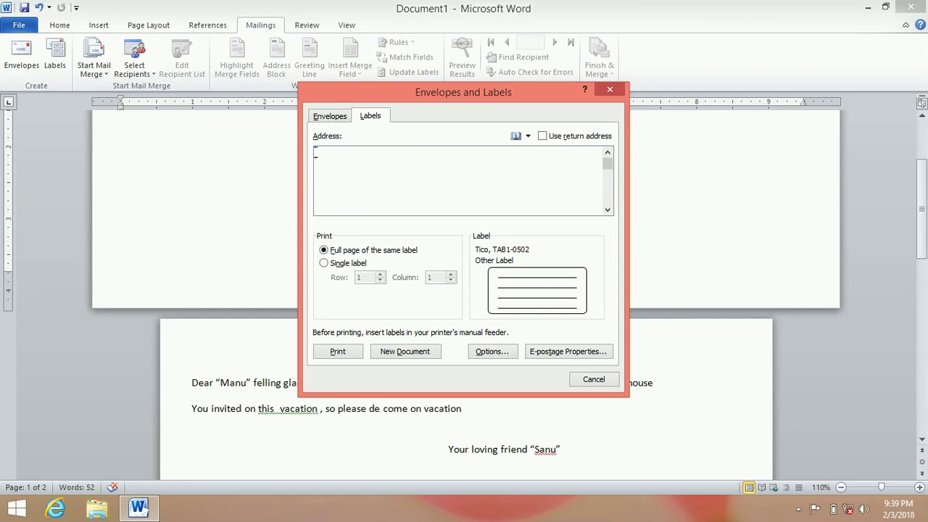
{"action": "type", "text": "FR"}
{"action": "type", "text": "OM "}
{"action": "type", "text": "     RSS"}
{"action": "type", "text": " computer      training center      221402 chauri bazar"}
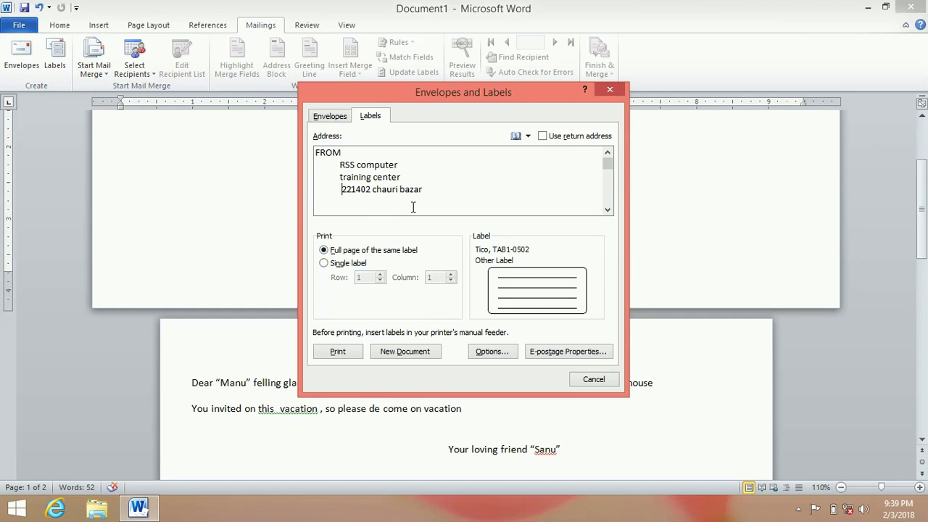
{"action": "left_click", "coordinate": [491, 352]}
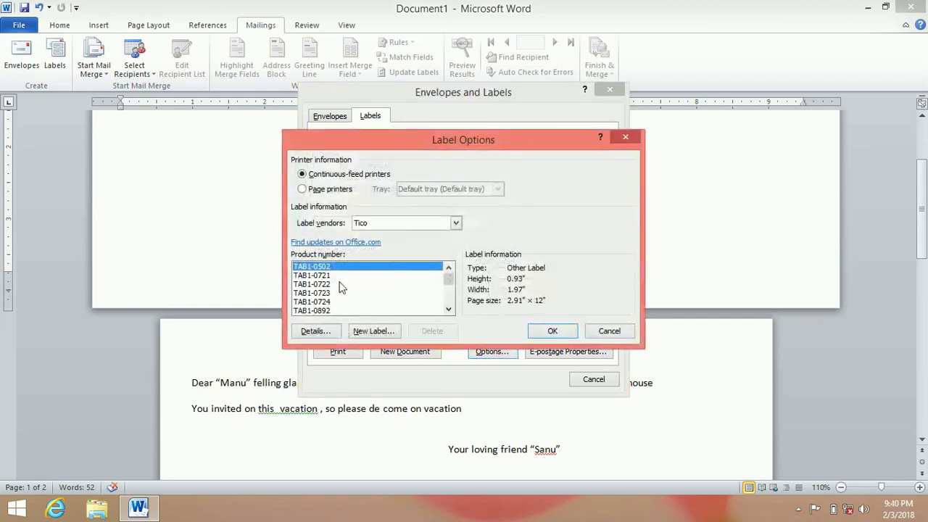
- Set the label vendor to Avery US Letter with product 4013 Pin Fed Mailing Labels
{"action": "key", "text": "shift+Tab"}
{"action": "type", "text": "h"}
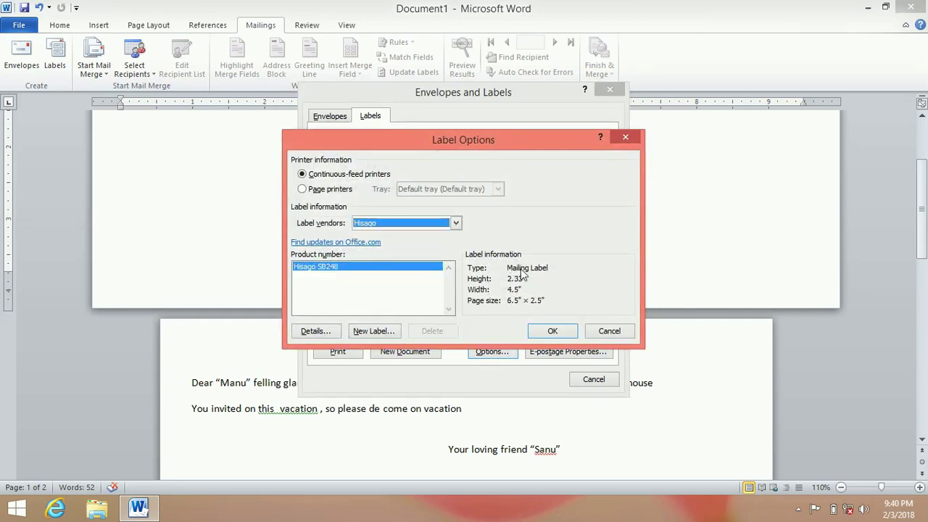
{"action": "left_click", "coordinate": [382, 219]}
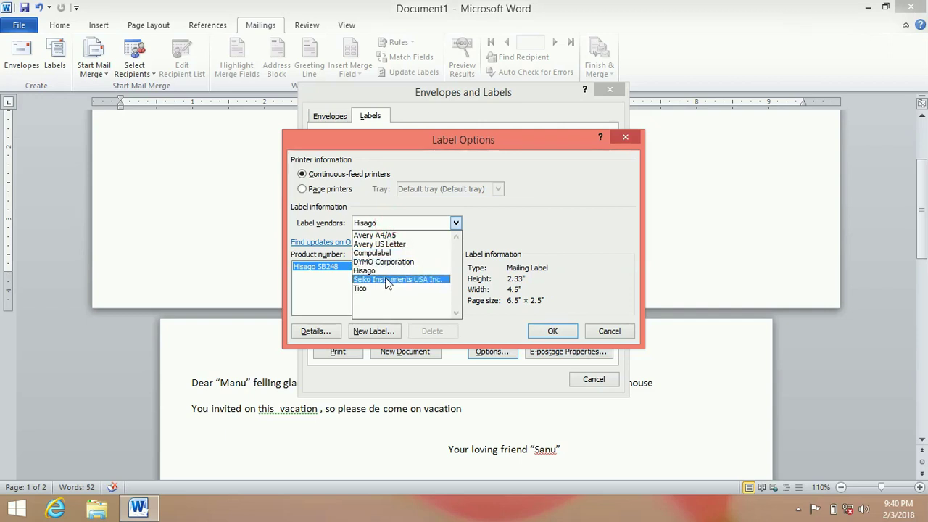
{"action": "left_click", "coordinate": [386, 279]}
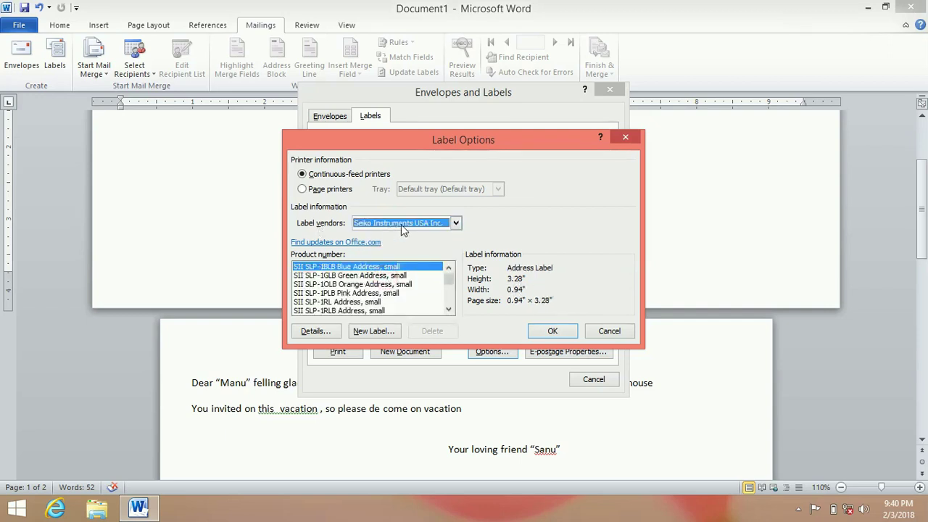
{"action": "left_click", "coordinate": [401, 222]}
{"action": "left_click", "coordinate": [379, 245]}
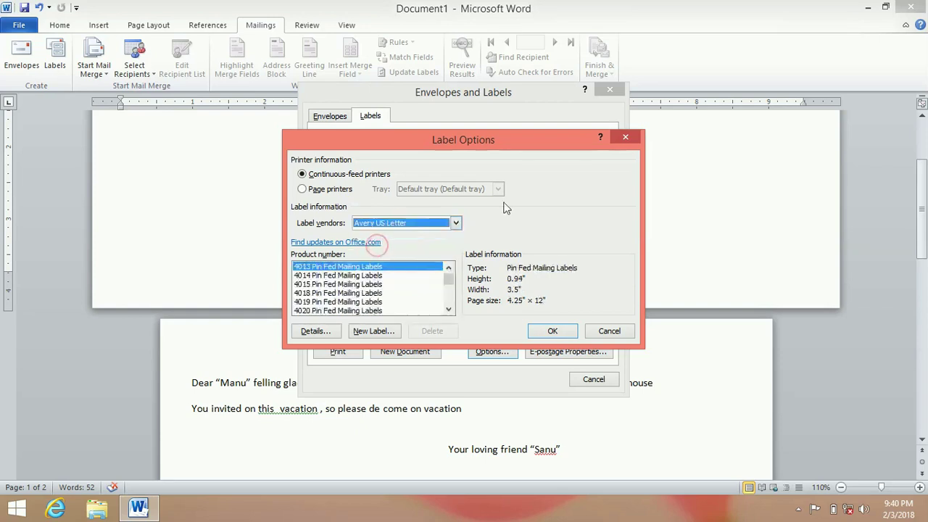
{"action": "left_click", "coordinate": [551, 331]}
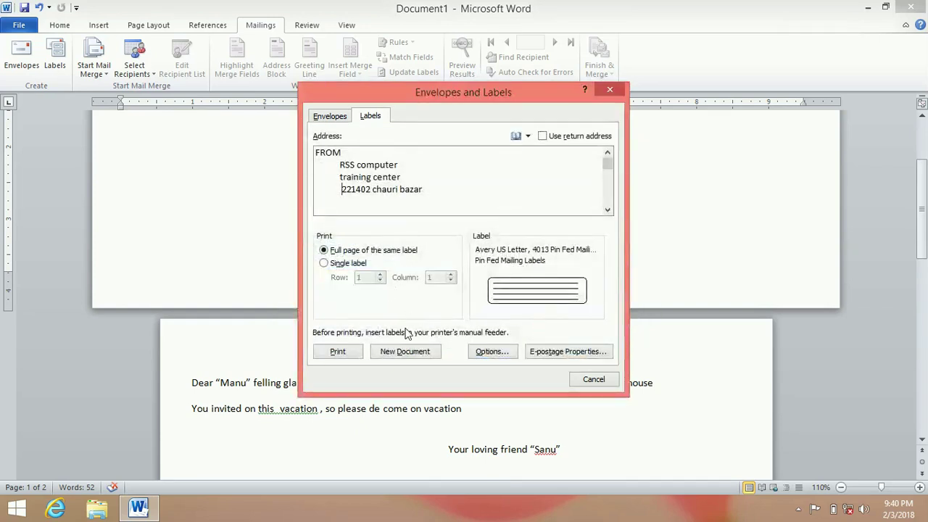
- Create a new Labels3 document filled with repeated FROM labels
{"action": "left_click", "coordinate": [405, 352]}
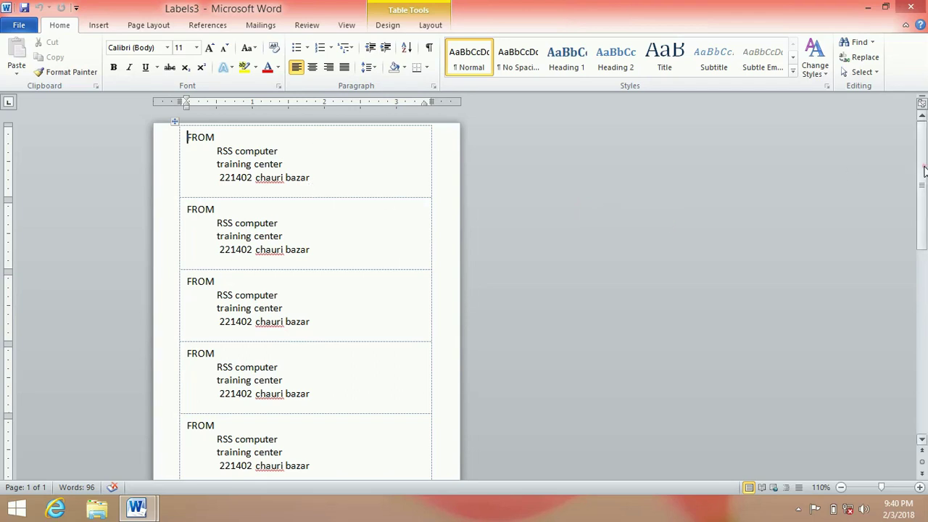
{"action": "left_click_drag", "start_coordinate": [921, 165], "coordinate": [925, 386]}
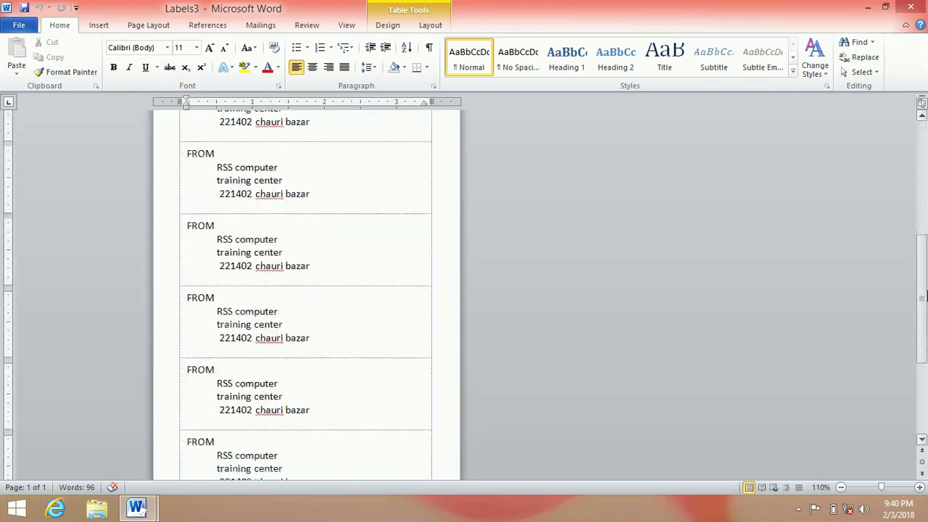
{"action": "key", "text": "ctrl+Home"}
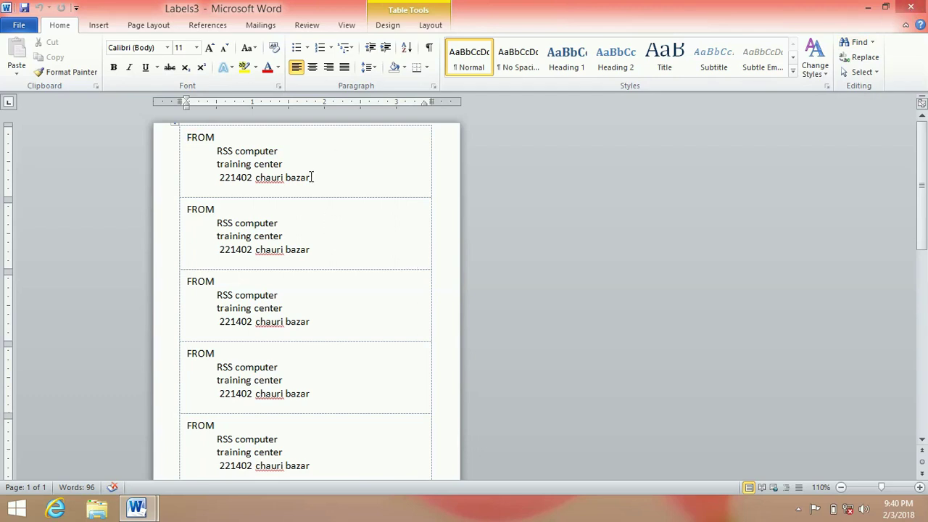
- Make the first label's text red, bold and size 12
{"action": "left_click_drag", "start_coordinate": [312, 177], "coordinate": [187, 135]}
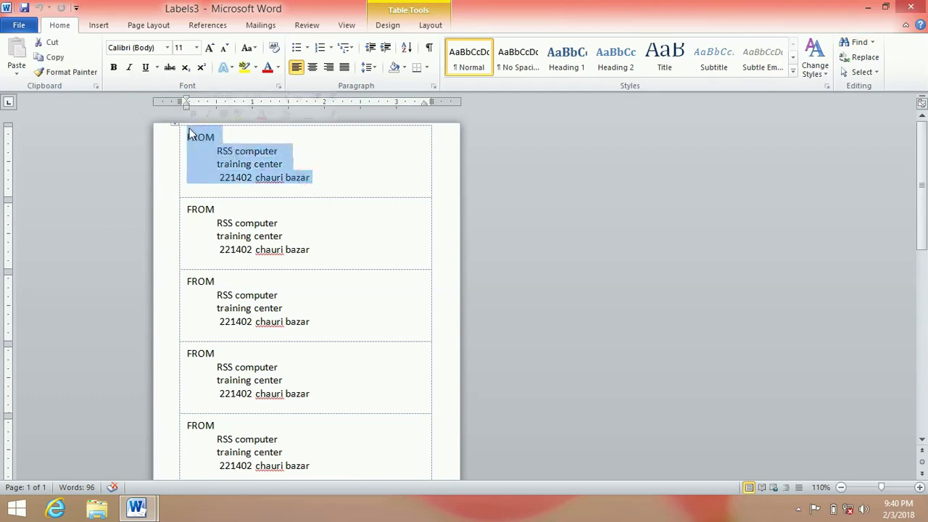
{"action": "left_click", "coordinate": [267, 67]}
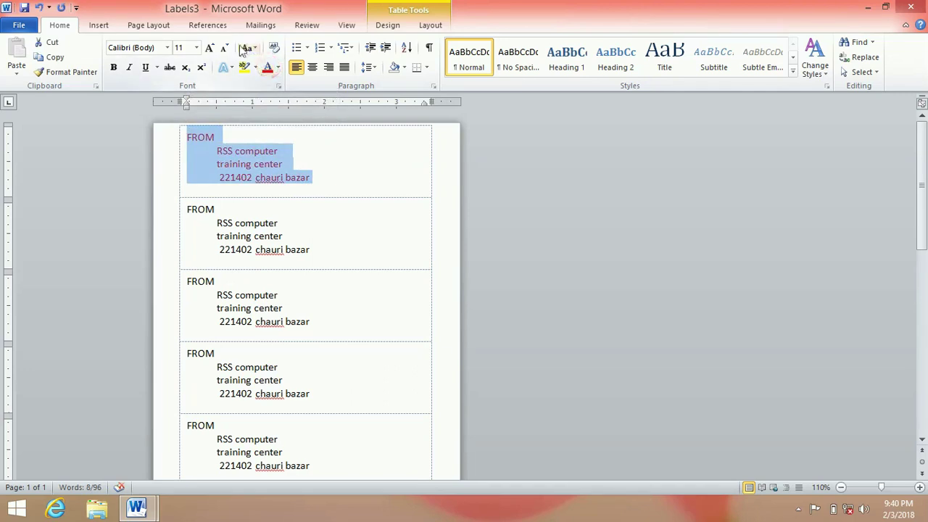
{"action": "left_click", "coordinate": [208, 49]}
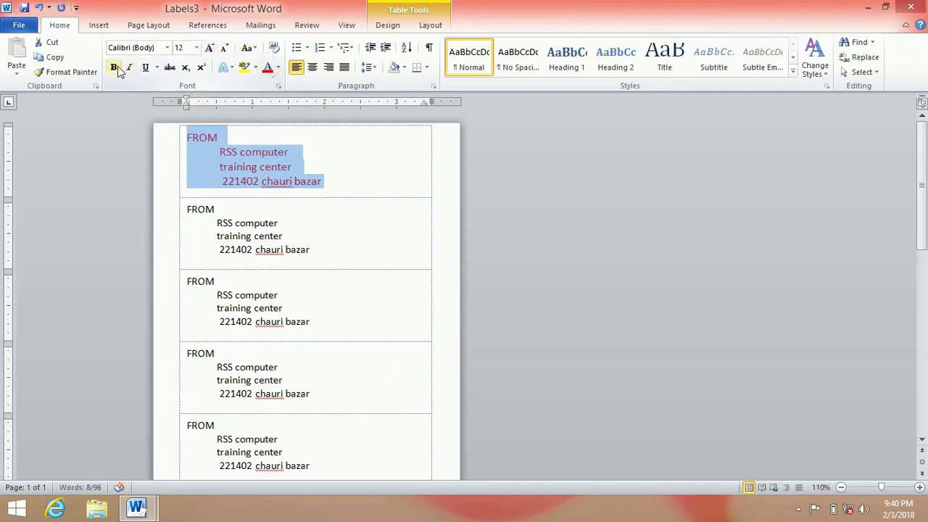
{"action": "left_click", "coordinate": [113, 66]}
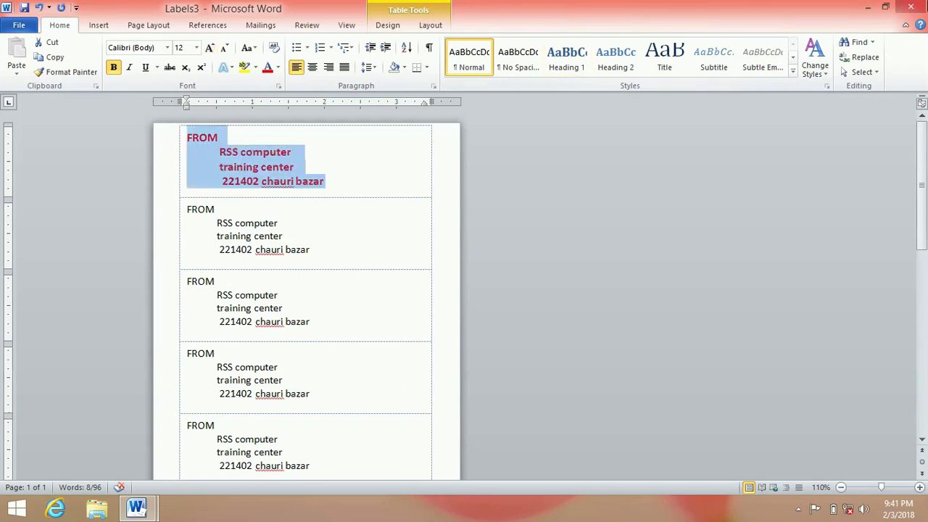
- Minimize Labels3, return to Document1 and bring up the Select Recipients choices
{"action": "left_click", "coordinate": [873, 14]}
{"action": "left_click_drag", "start_coordinate": [464, 203], "coordinate": [315, 230]}
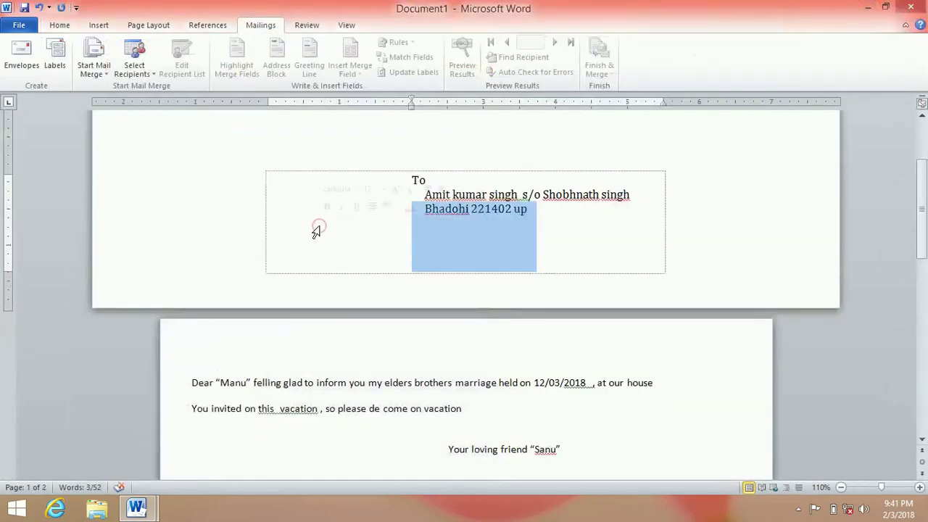
{"action": "left_click", "coordinate": [218, 285]}
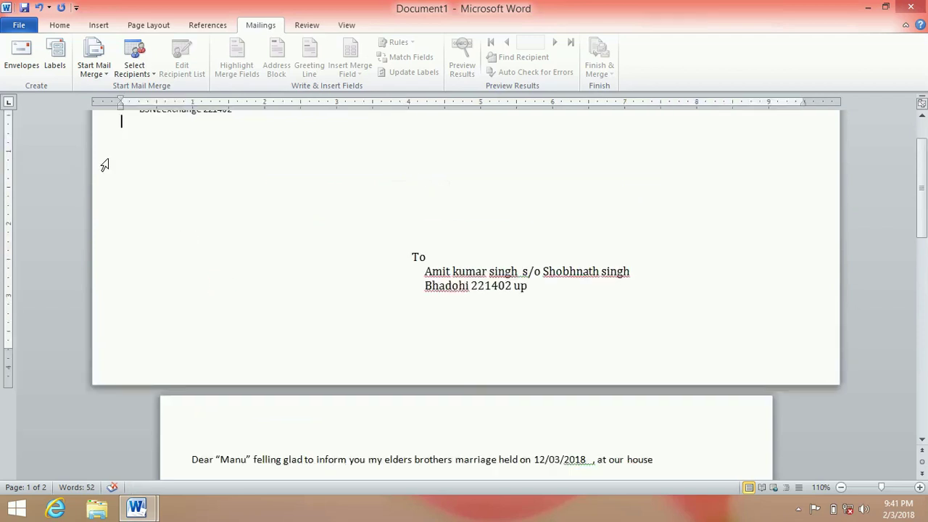
{"action": "left_click", "coordinate": [151, 70]}
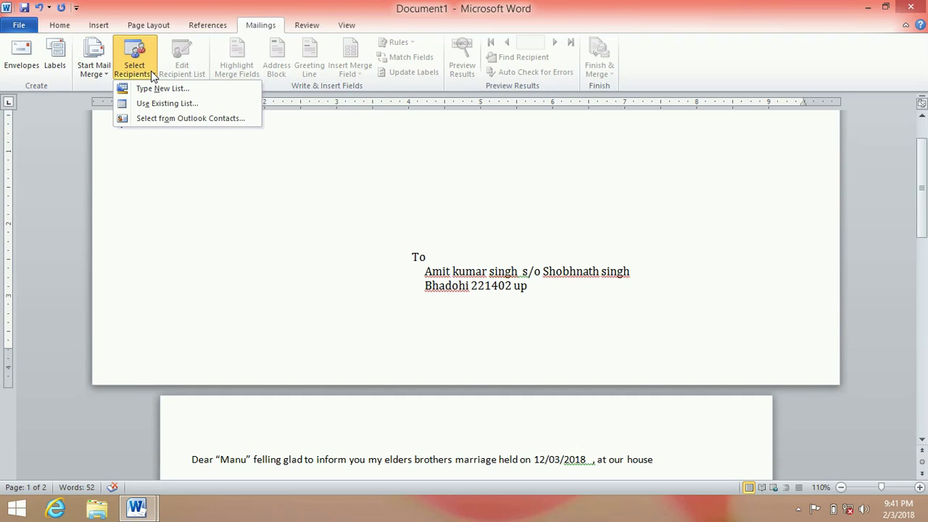
- Choose Type New List and open Customize Columns for the new address list
{"action": "left_click", "coordinate": [160, 87]}
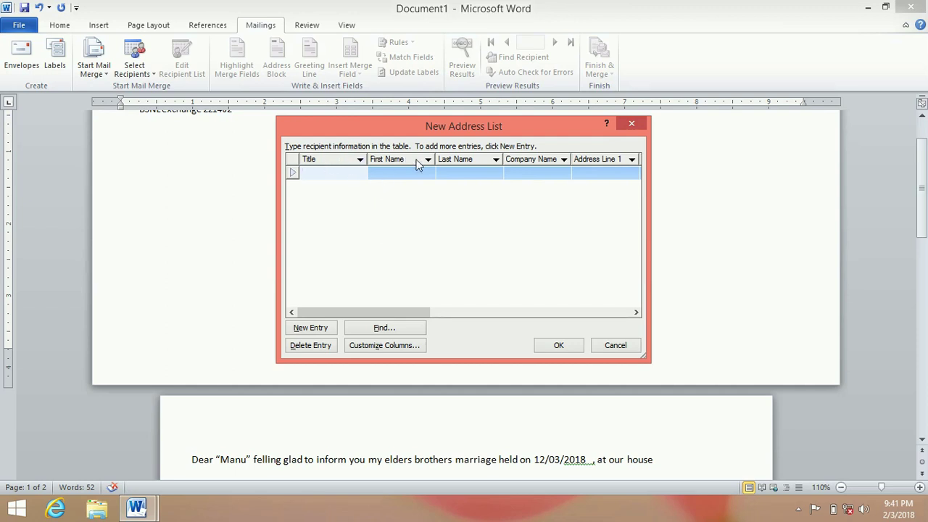
{"action": "left_click", "coordinate": [397, 351]}
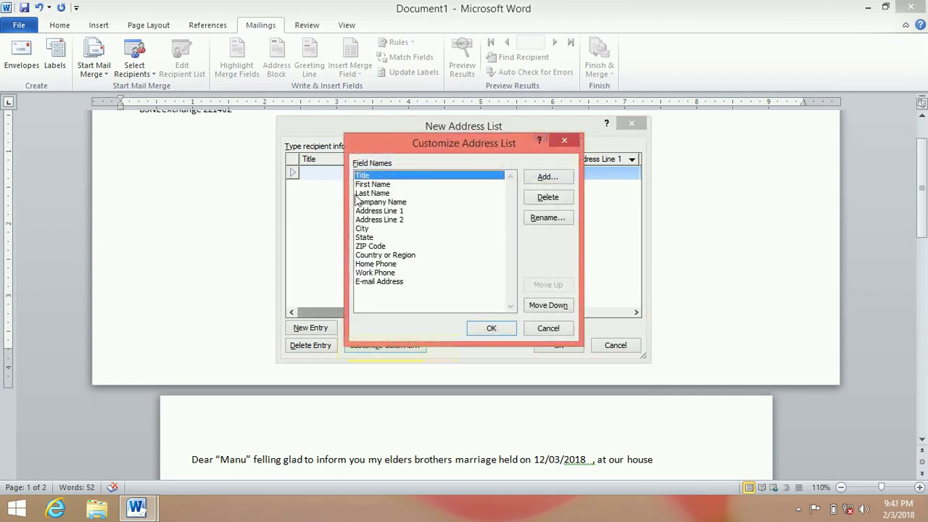
- Delete the Title, Last Name and Address Line 2 fields from the address list
{"action": "left_click", "coordinate": [539, 197]}
{"action": "key", "text": "Return"}
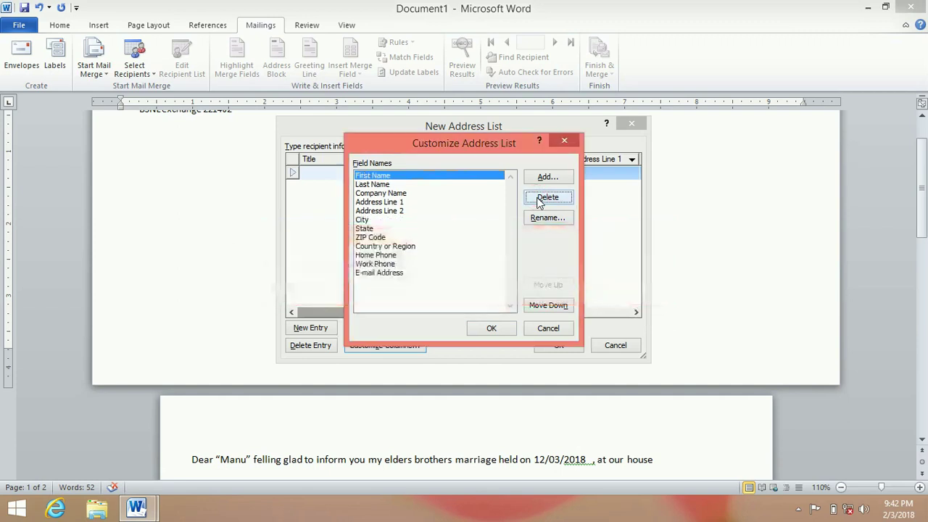
{"action": "left_click", "coordinate": [556, 199]}
{"action": "key", "text": "Return"}
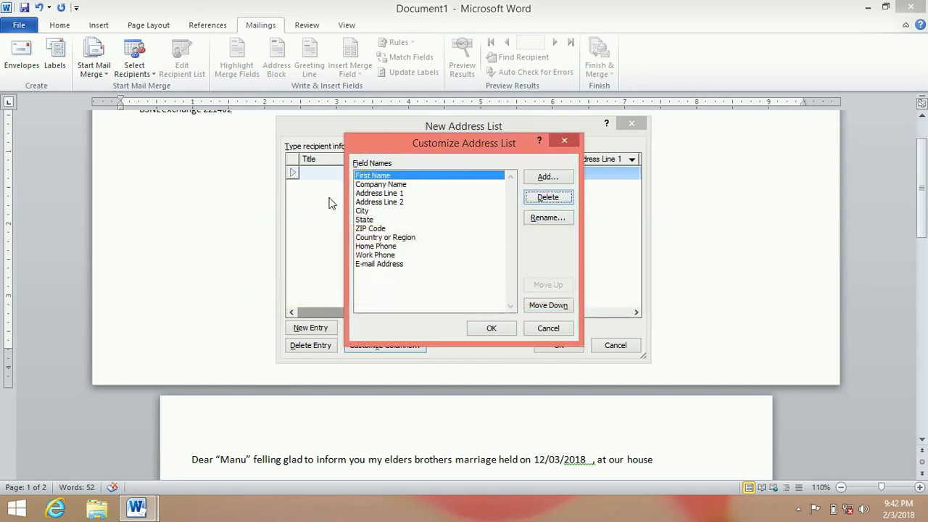
{"action": "left_click", "coordinate": [377, 202]}
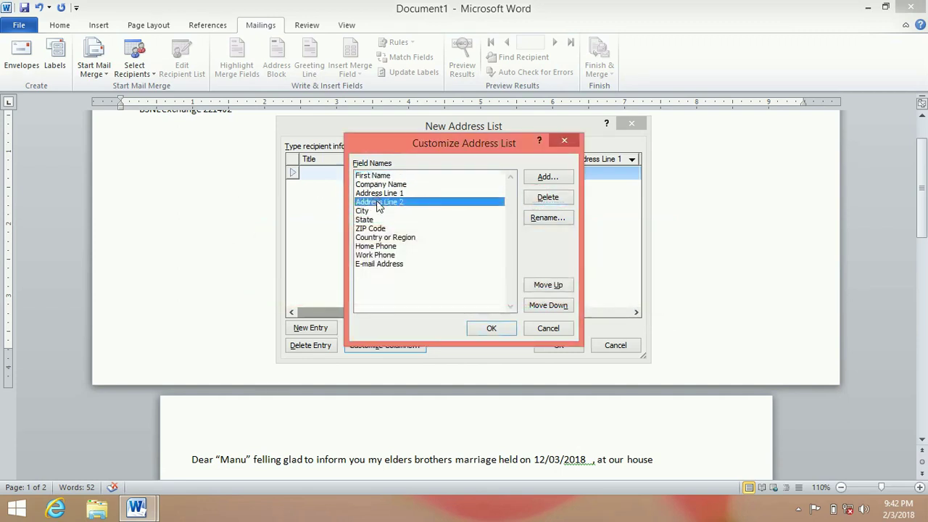
{"action": "left_click", "coordinate": [545, 198]}
{"action": "key", "text": "Return"}
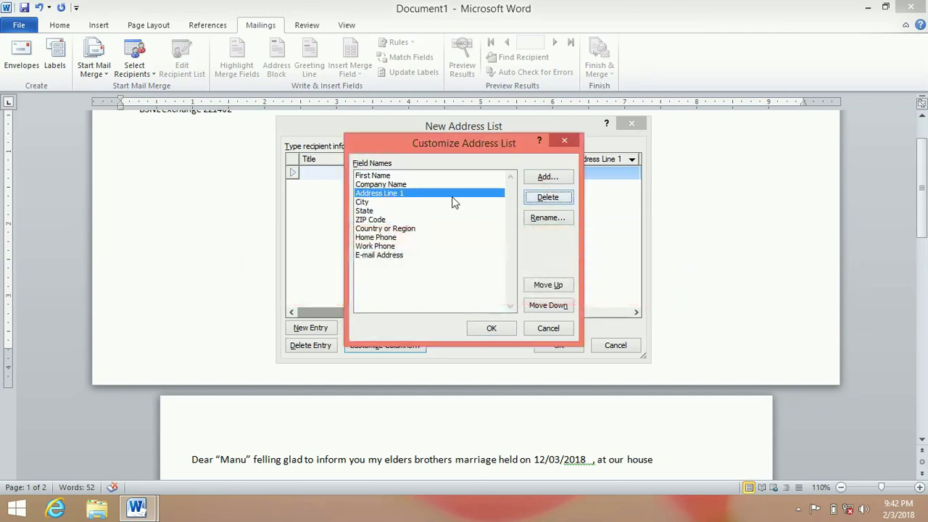
- Rename ZIP Code to PIN code and Work Phone to MO number, delete Home Phone, and apply
{"action": "left_click", "coordinate": [366, 220]}
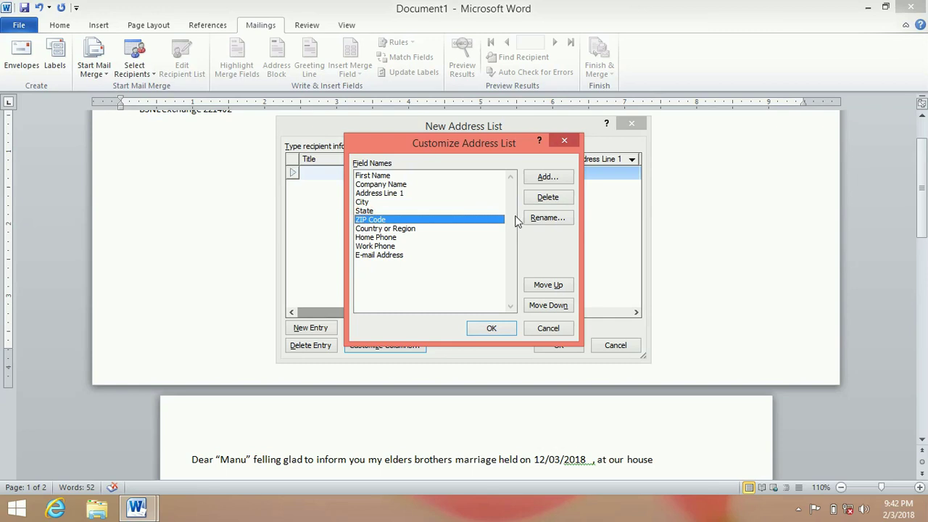
{"action": "left_click", "coordinate": [544, 217]}
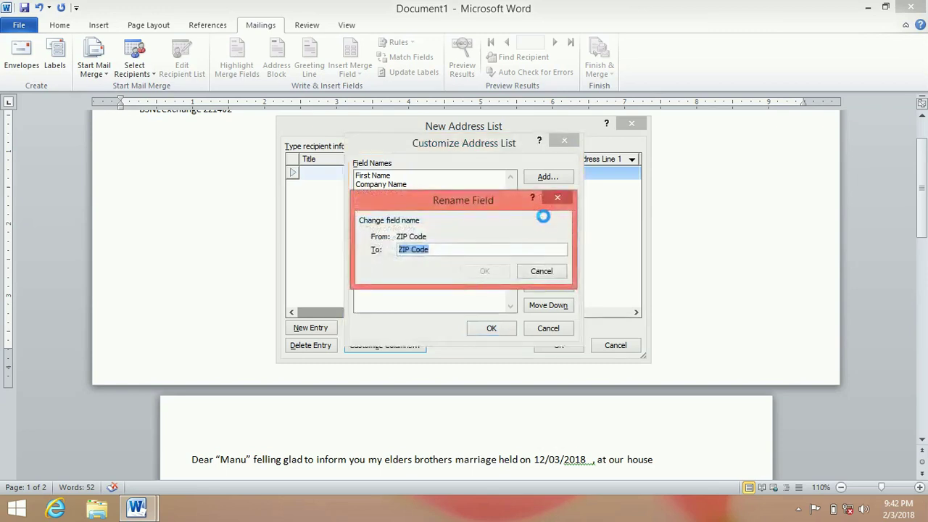
{"action": "type", "text": "PIN cod"}
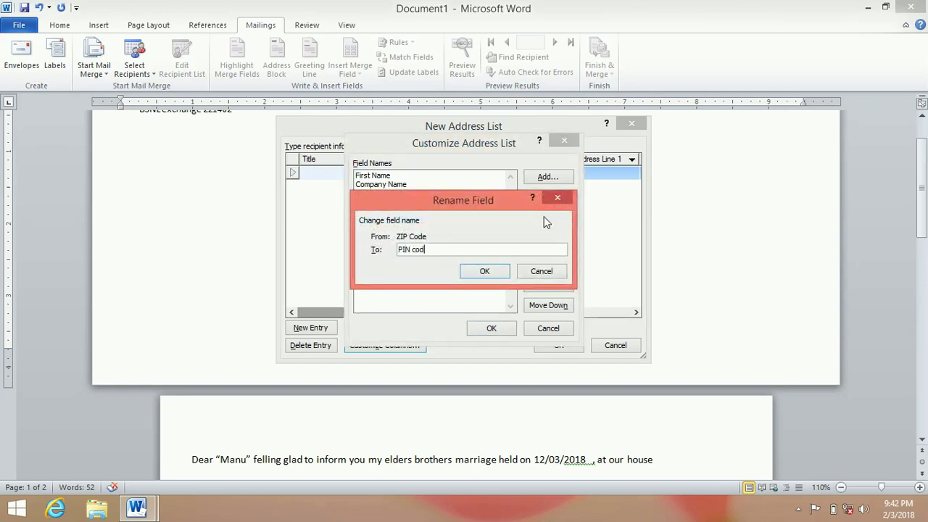
{"action": "left_click", "coordinate": [482, 271]}
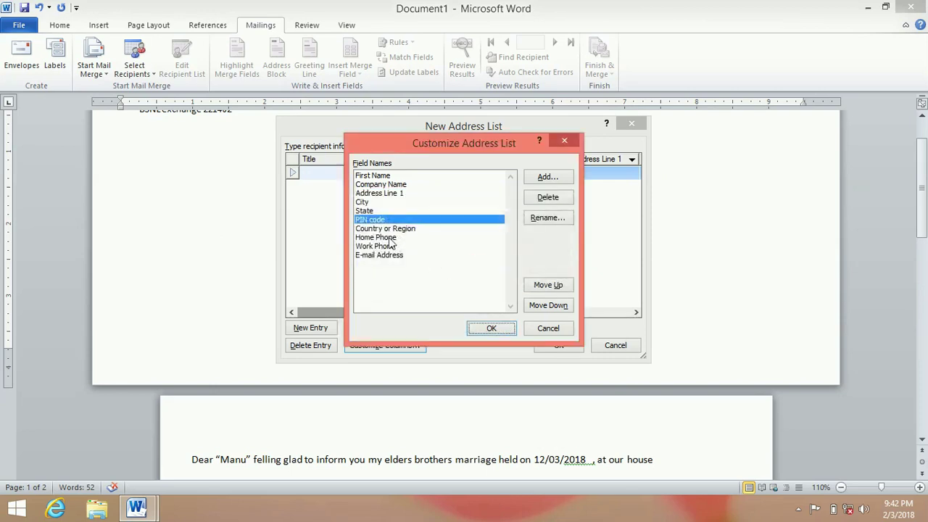
{"action": "left_click", "coordinate": [388, 239]}
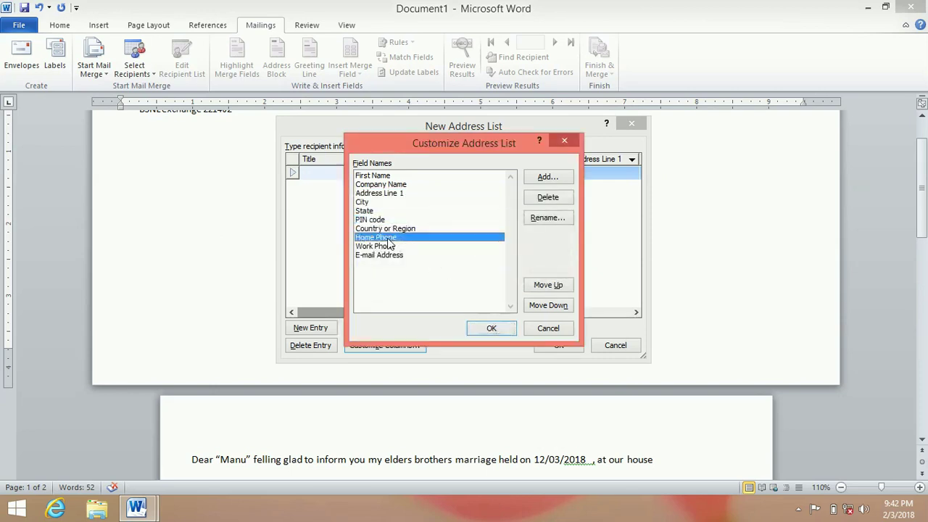
{"action": "left_click", "coordinate": [543, 202]}
{"action": "left_click", "coordinate": [450, 290]}
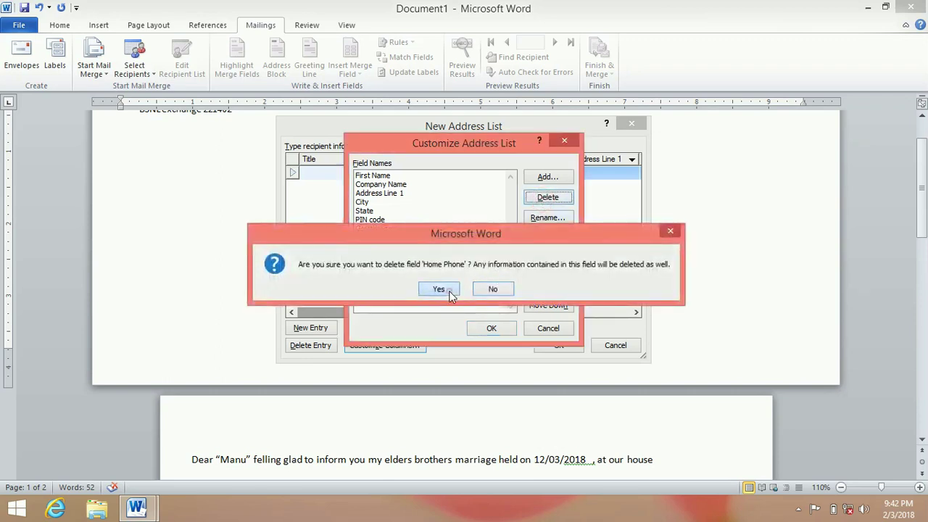
{"action": "left_click", "coordinate": [384, 238]}
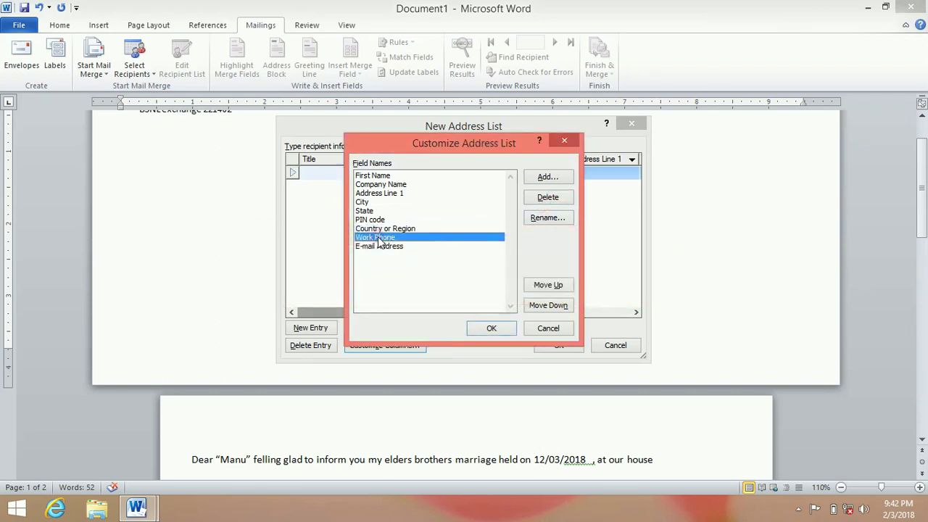
{"action": "left_click", "coordinate": [548, 217]}
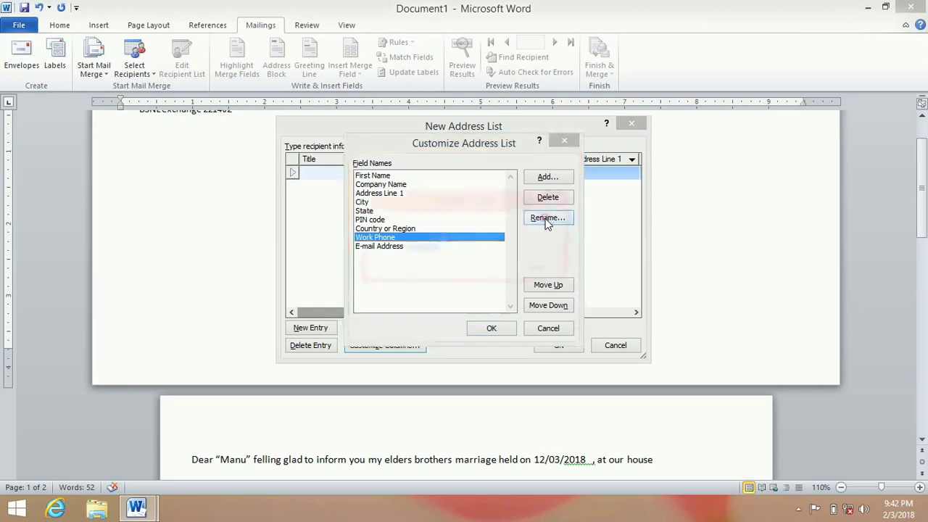
{"action": "type", "text": "MO n"}
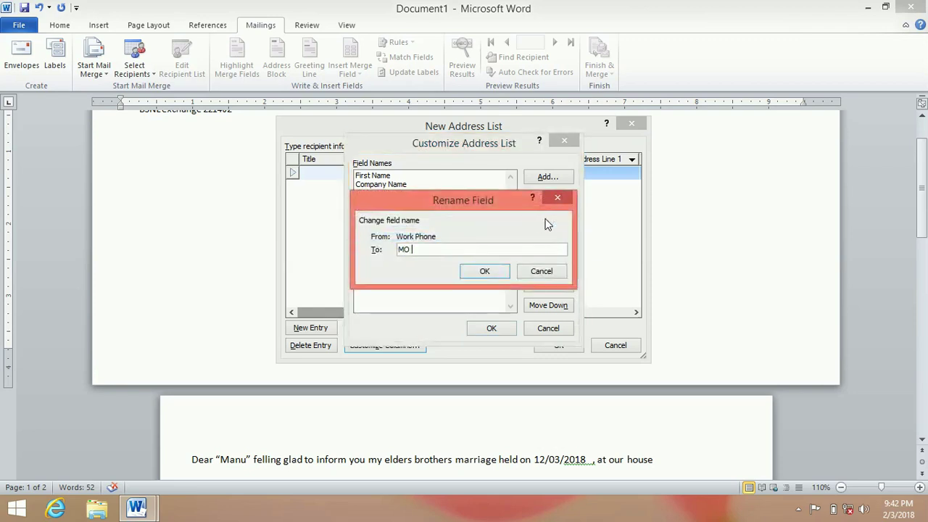
{"action": "type", "text": "umber"}
{"action": "left_click", "coordinate": [478, 276]}
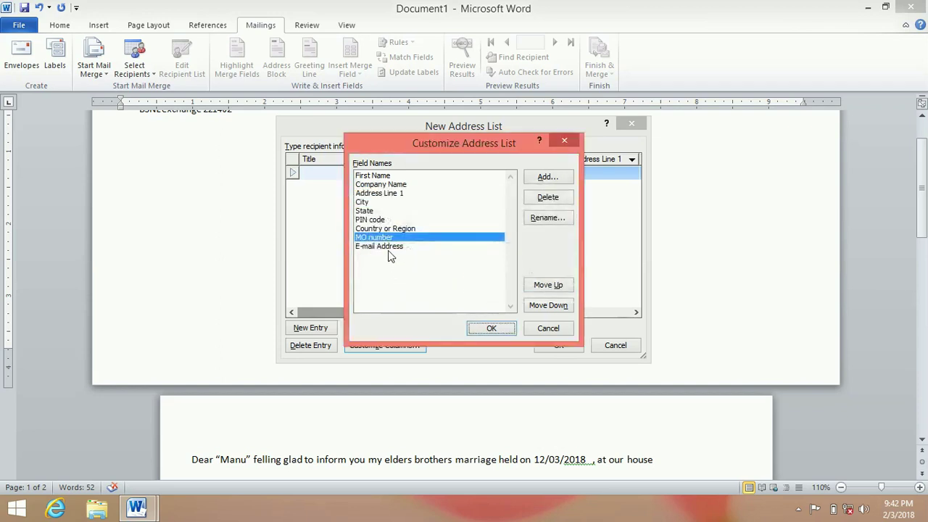
{"action": "left_click", "coordinate": [495, 330]}
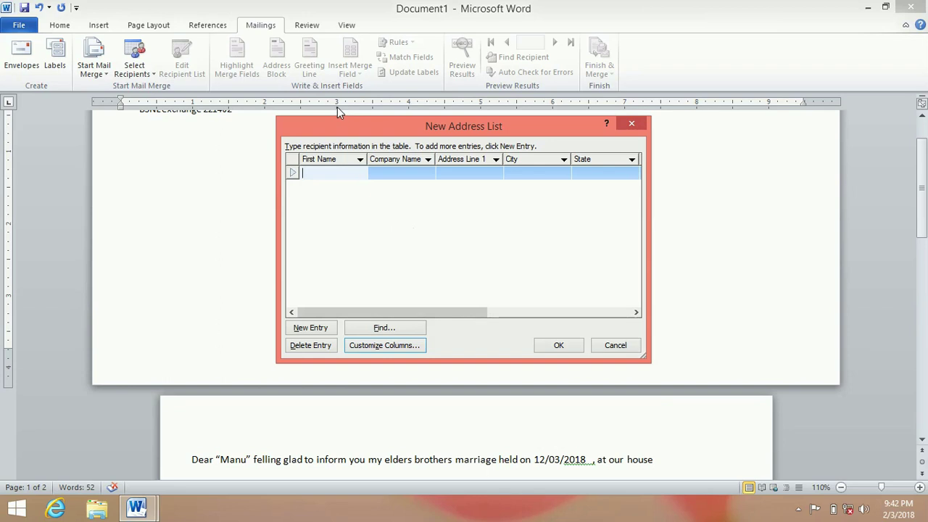
- Enter the first recipient's first name, company JKSS, address line, city and state 'up'
{"action": "type", "text": "Av"}
{"action": "type", "text": "inash"}
{"action": "key", "text": "Tab"}
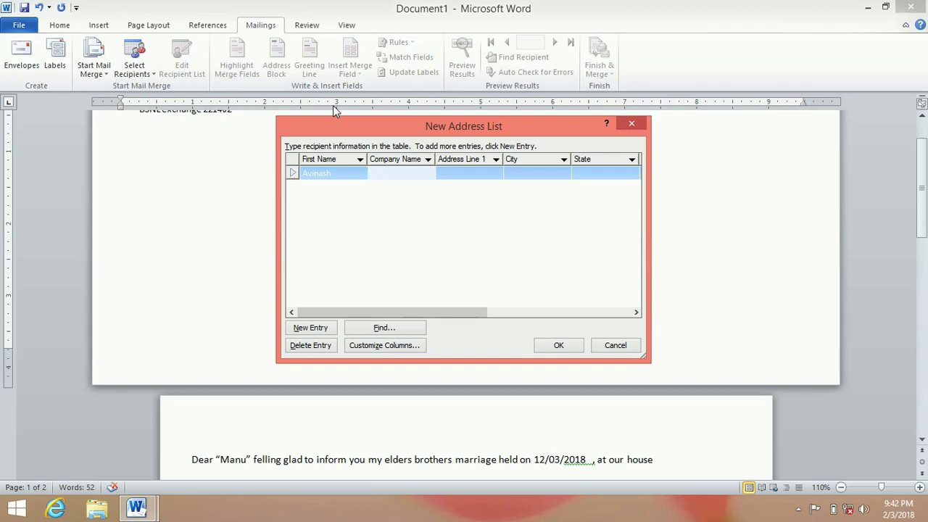
{"action": "type", "text": "JKSS"}
{"action": "key", "text": "Tab"}
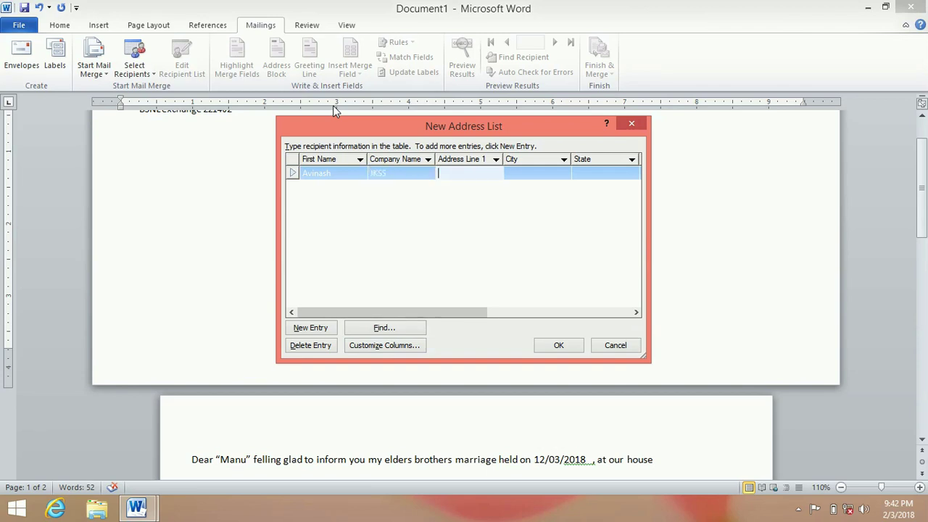
{"action": "type", "text": "jau"}
{"action": "type", "text": "npur"}
{"action": "key", "text": "Tab"}
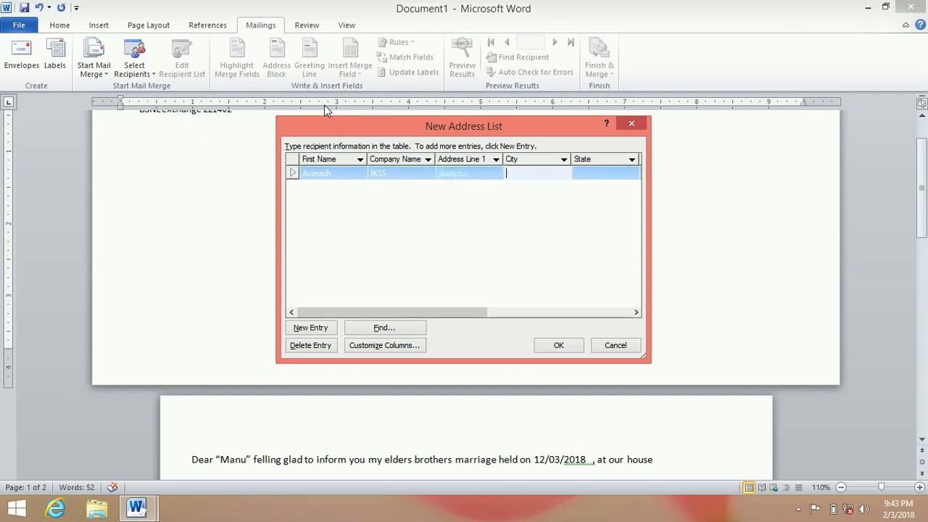
{"action": "type", "text": "aunpur"}
{"action": "key", "text": "Tab"}
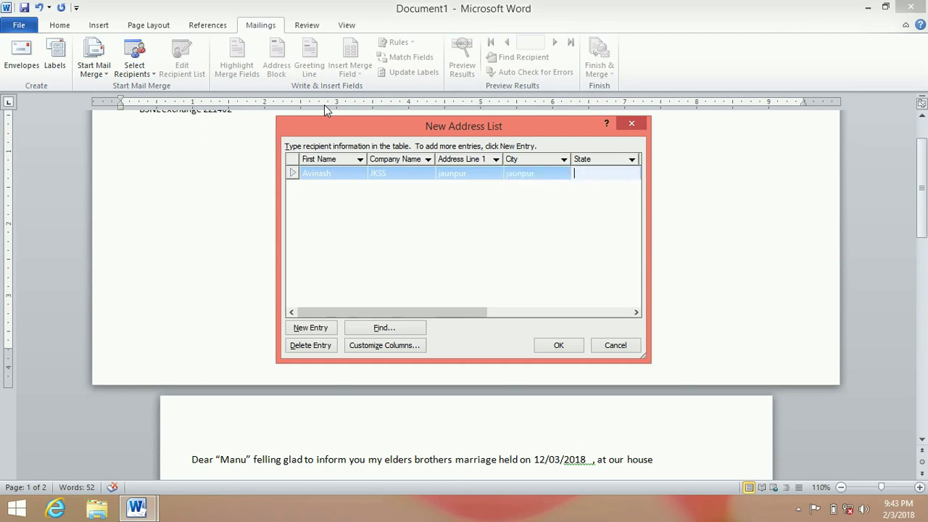
{"action": "type", "text": "up"}
{"action": "key", "text": "Tab"}
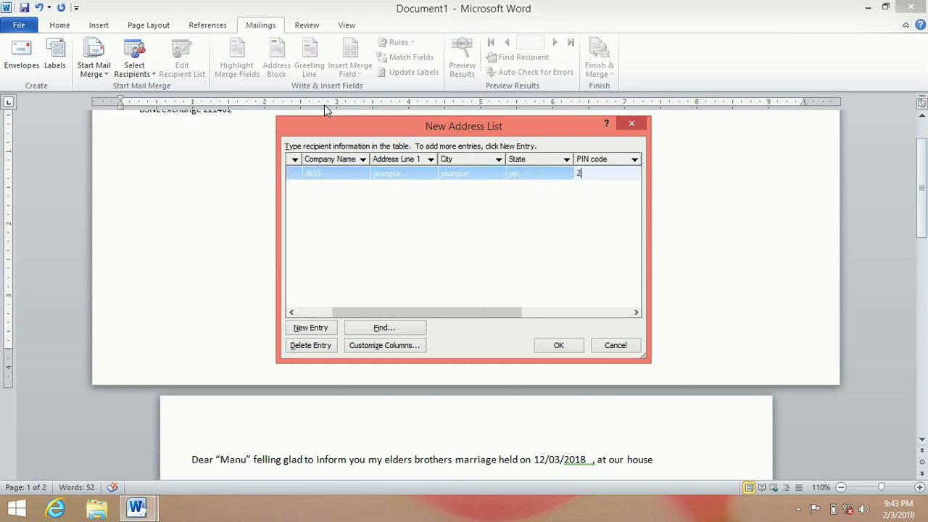
- Add the recipient's PIN code, country, mobile number and e-mail, then start a new row
{"action": "type", "text": "21402"}
{"action": "key", "text": "Tab"}
{"action": "type", "text": "in"}
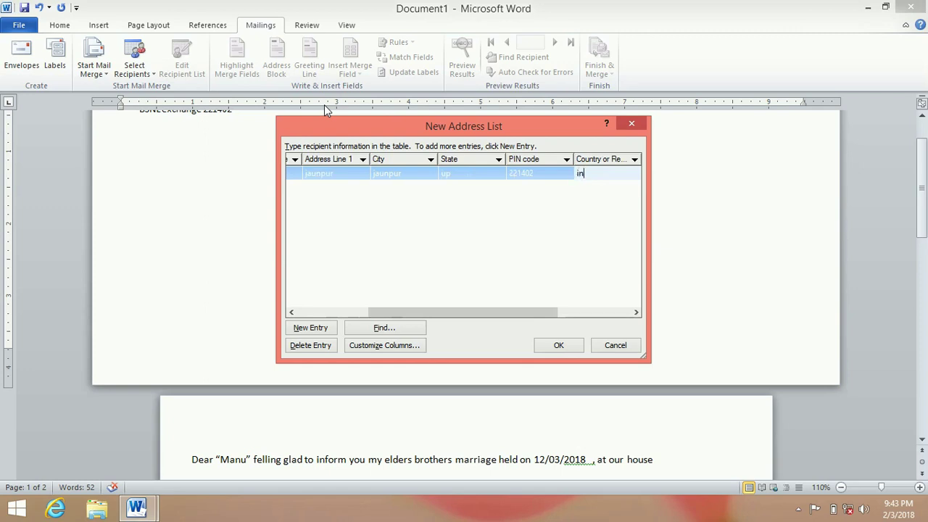
{"action": "type", "text": "dia"}
{"action": "key", "text": "Tab"}
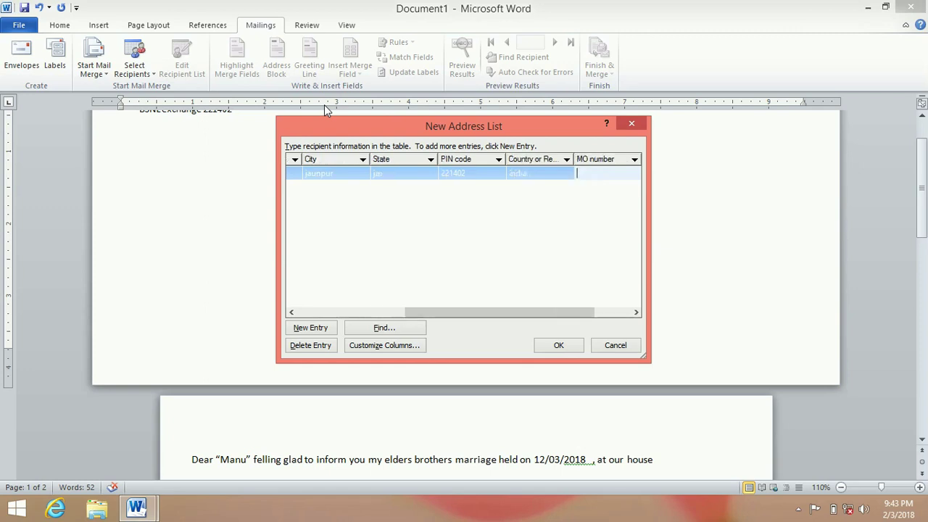
{"action": "type", "text": "78"}
{"action": "type", "text": "9878765"}
{"action": "key", "text": "Tab"}
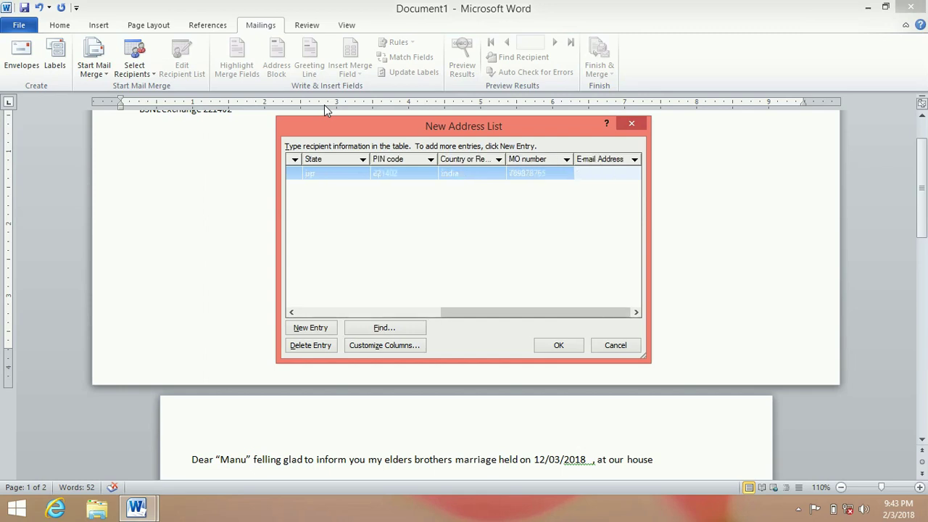
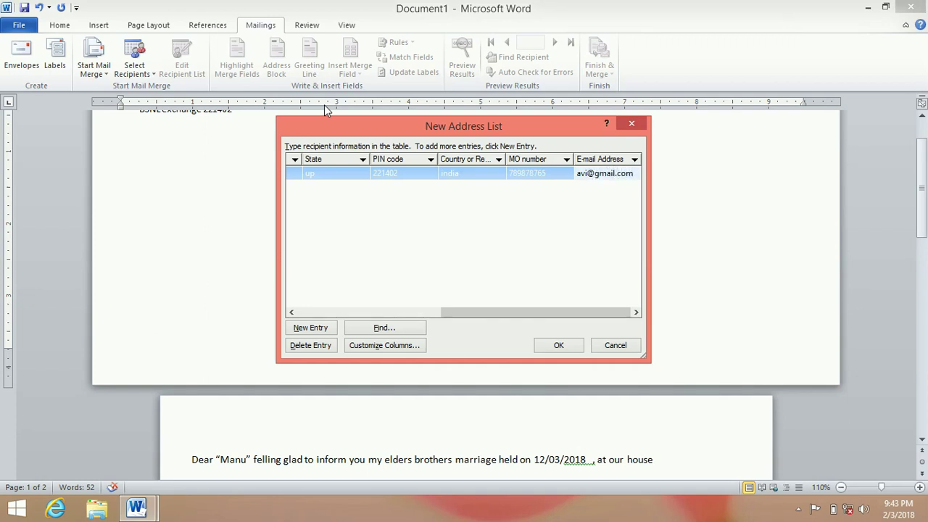
{"action": "key", "text": "alt+n"}
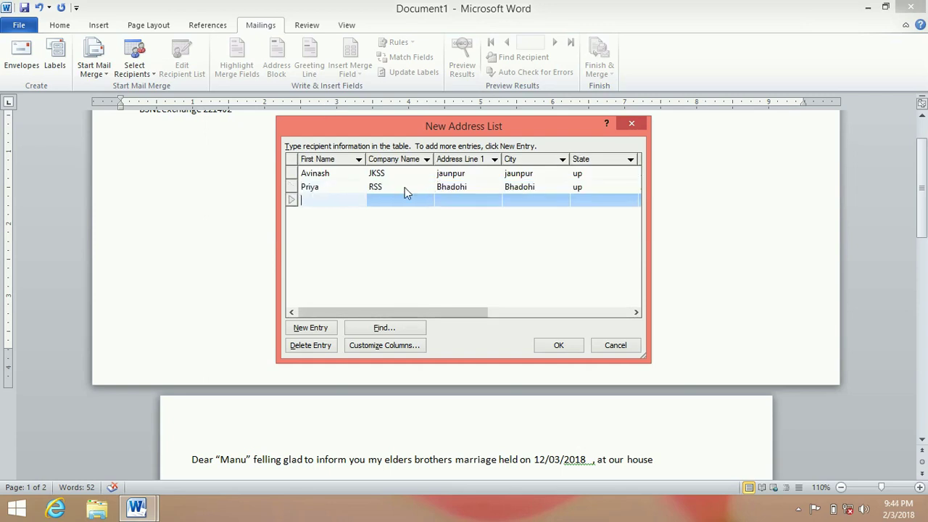
- Finish the new address list and save it as 2018
{"action": "left_click", "coordinate": [555, 346]}
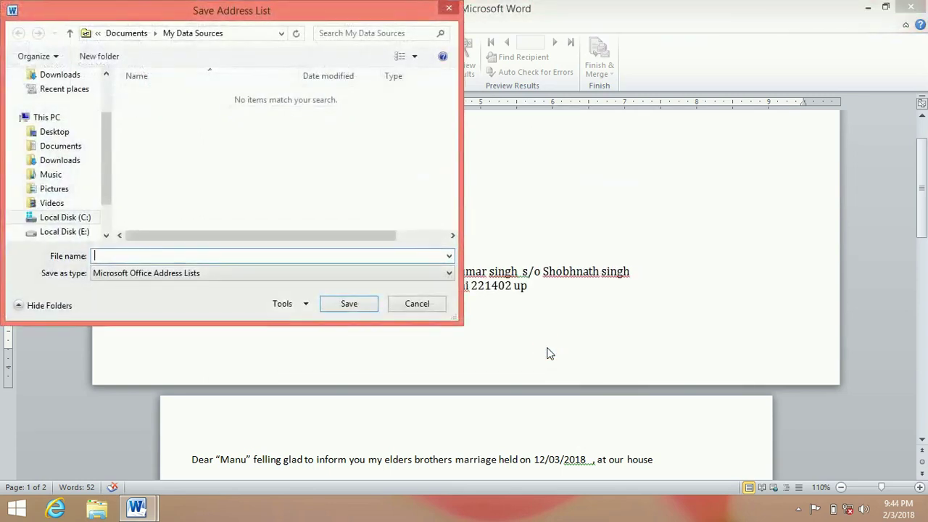
{"action": "type", "text": "2018"}
{"action": "left_click", "coordinate": [359, 308]}
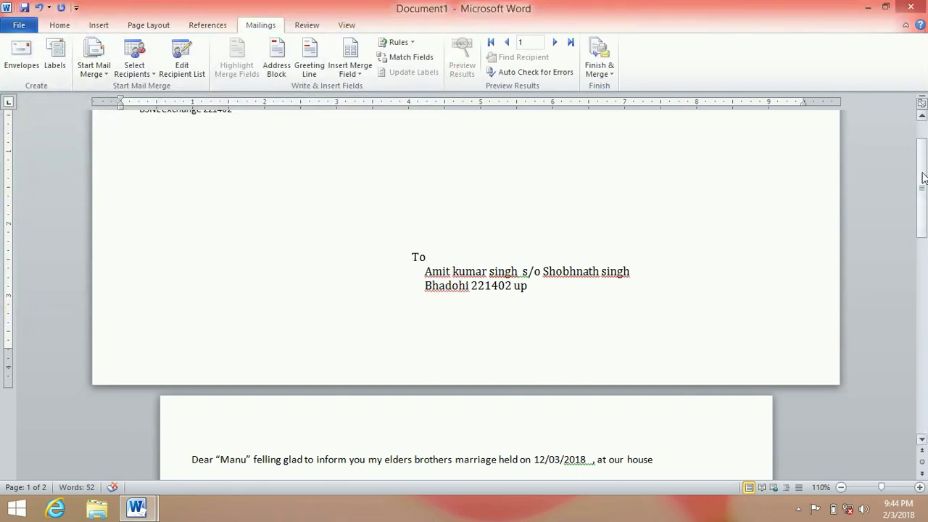
- Exclude the blank third recipient and confirm the two-recipient list
{"action": "left_click_drag", "start_coordinate": [923, 178], "coordinate": [922, 225]}
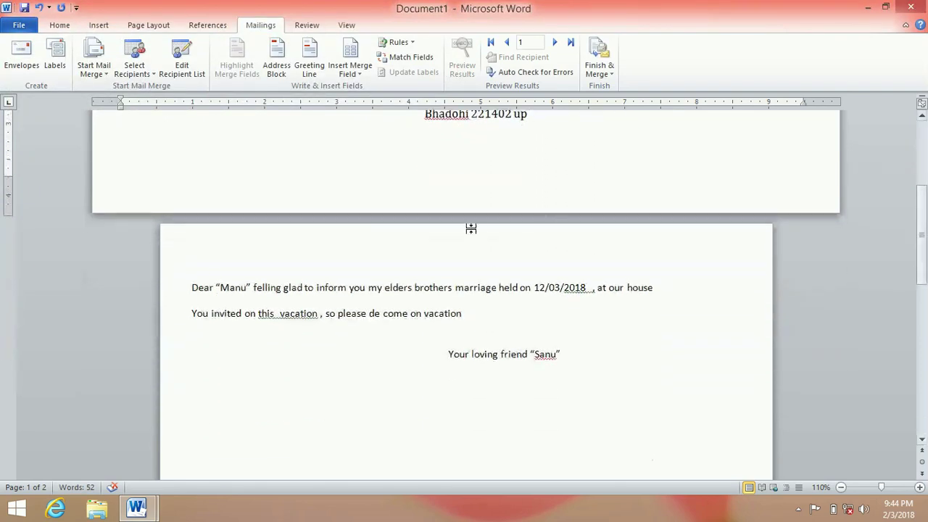
{"action": "left_click", "coordinate": [191, 270]}
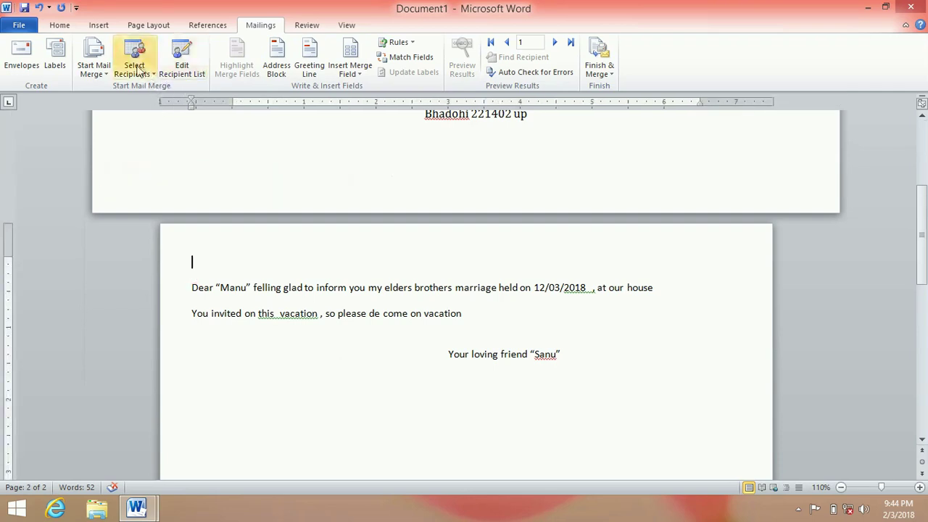
{"action": "left_click", "coordinate": [192, 66]}
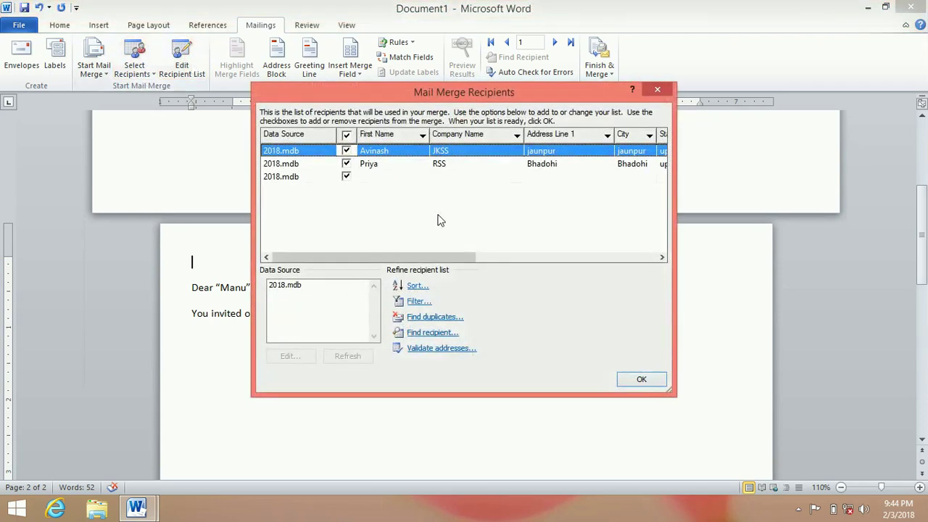
{"action": "left_click", "coordinate": [347, 177]}
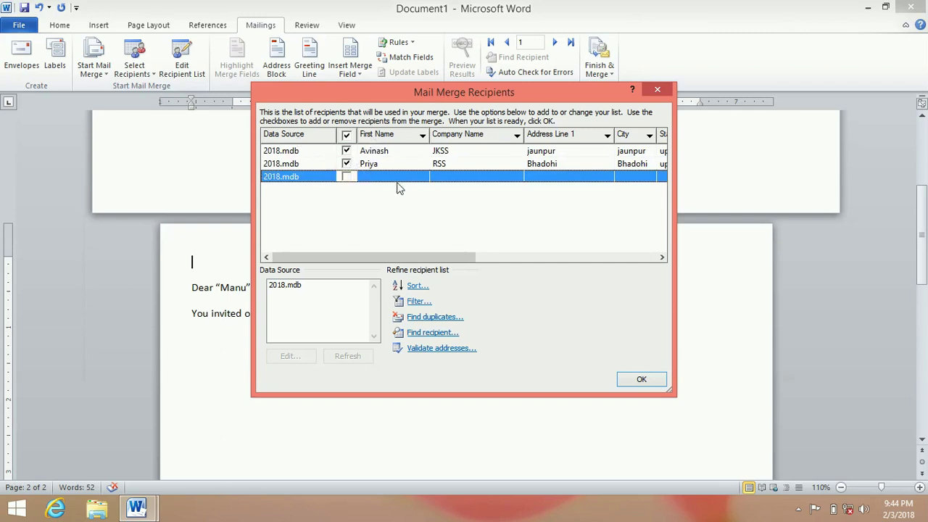
{"action": "left_click", "coordinate": [640, 382]}
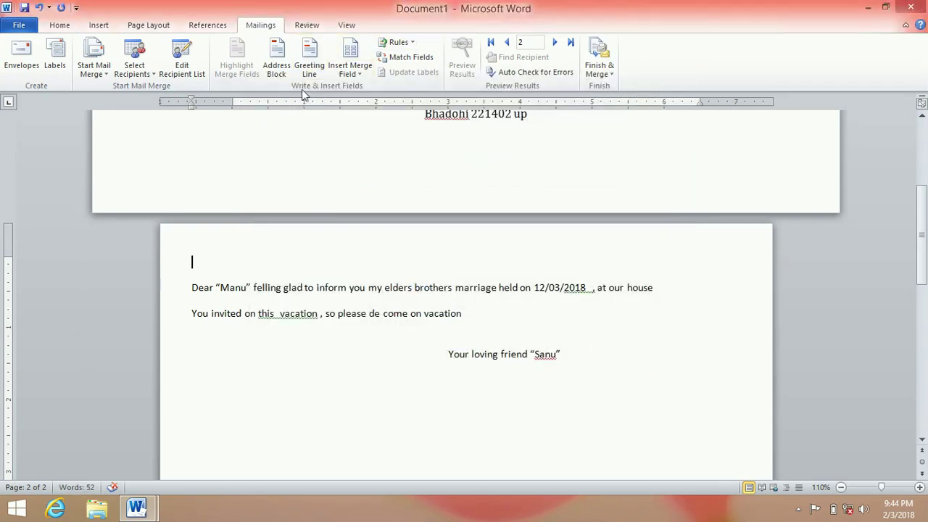
- Insert a 'Dear' greeting line above the letter, followed by a blank line
{"action": "left_click", "coordinate": [309, 70]}
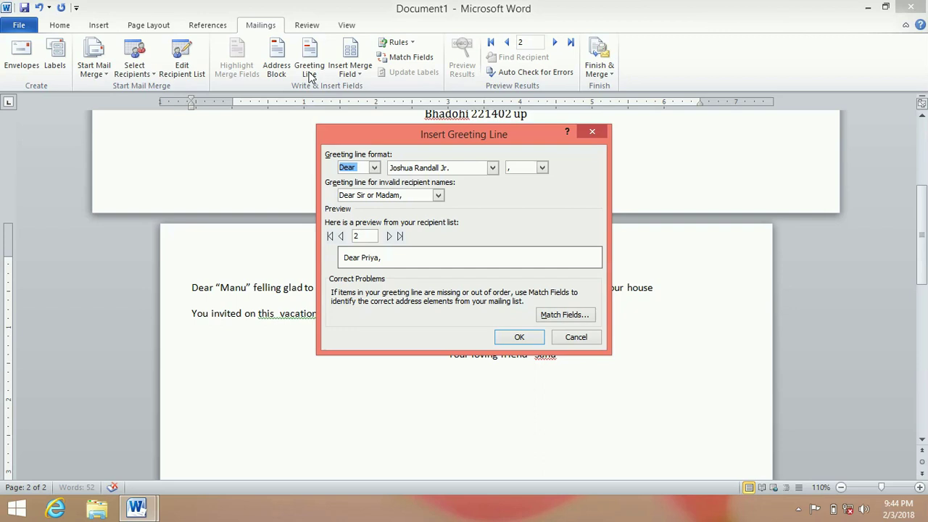
{"action": "left_click", "coordinate": [375, 167]}
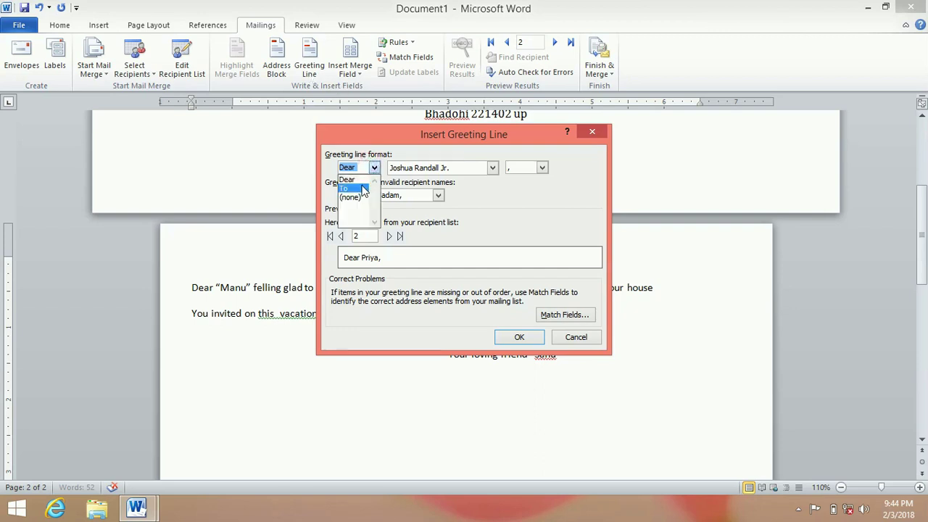
{"action": "left_click", "coordinate": [364, 190]}
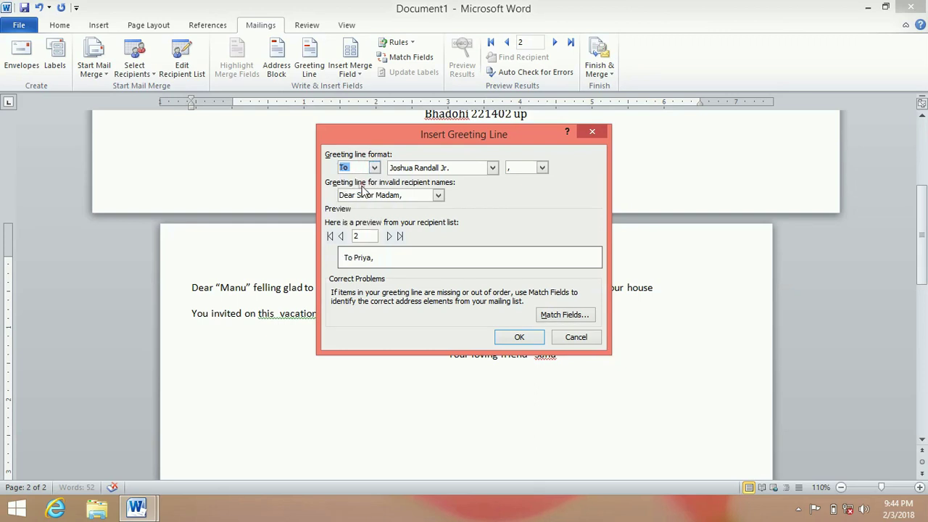
{"action": "left_click", "coordinate": [375, 172]}
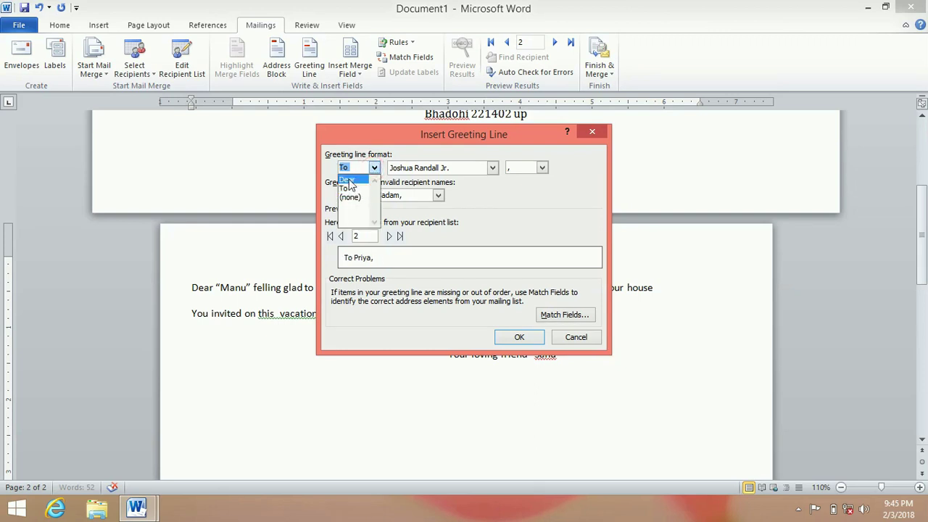
{"action": "left_click", "coordinate": [348, 180]}
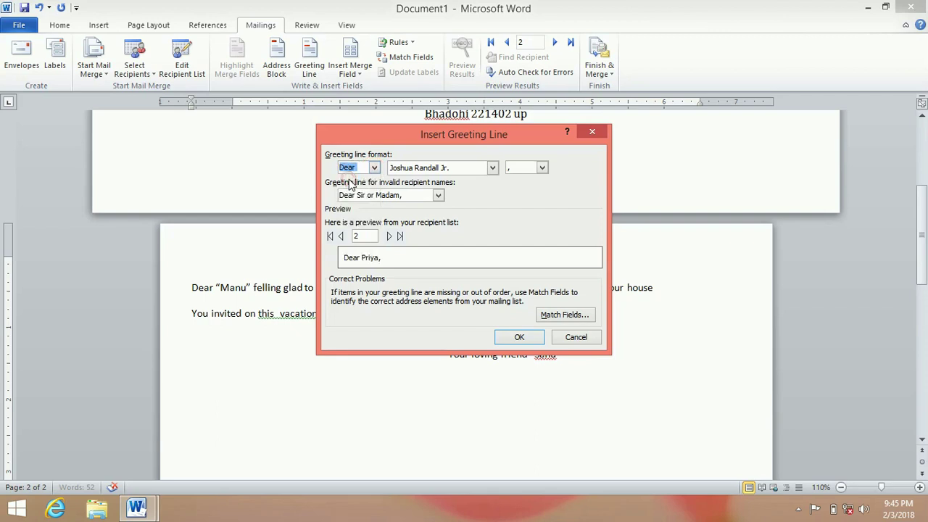
{"action": "left_click", "coordinate": [519, 338]}
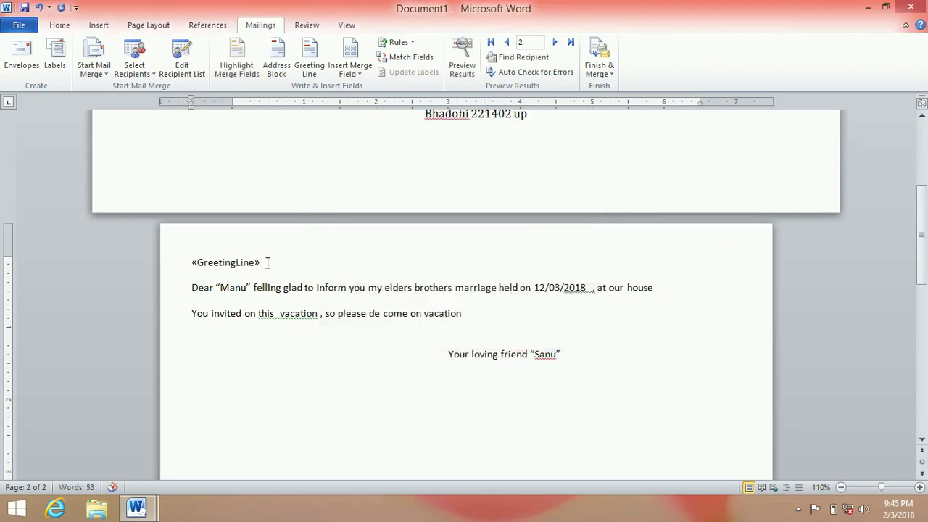
{"action": "key", "text": "Return"}
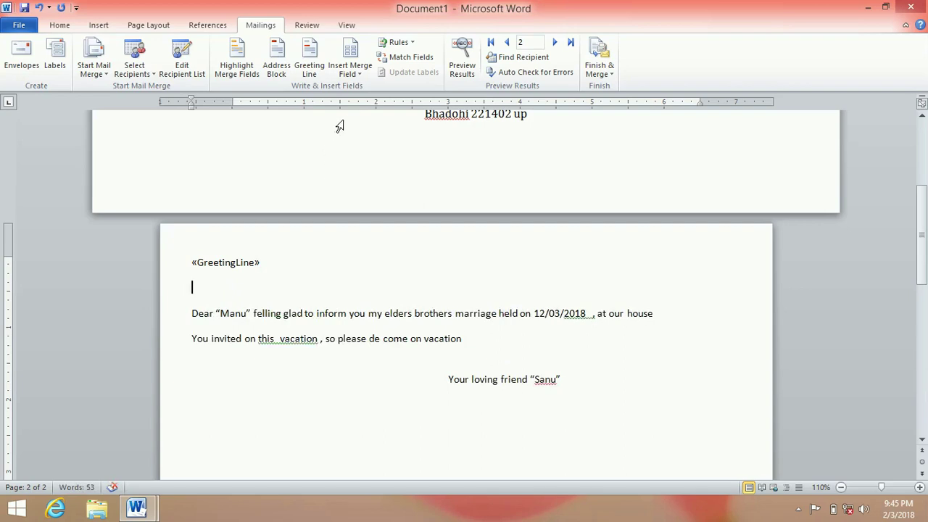
- Insert Company_Name, City and PIN_code fields on one line below the greeting
{"action": "left_click", "coordinate": [357, 79]}
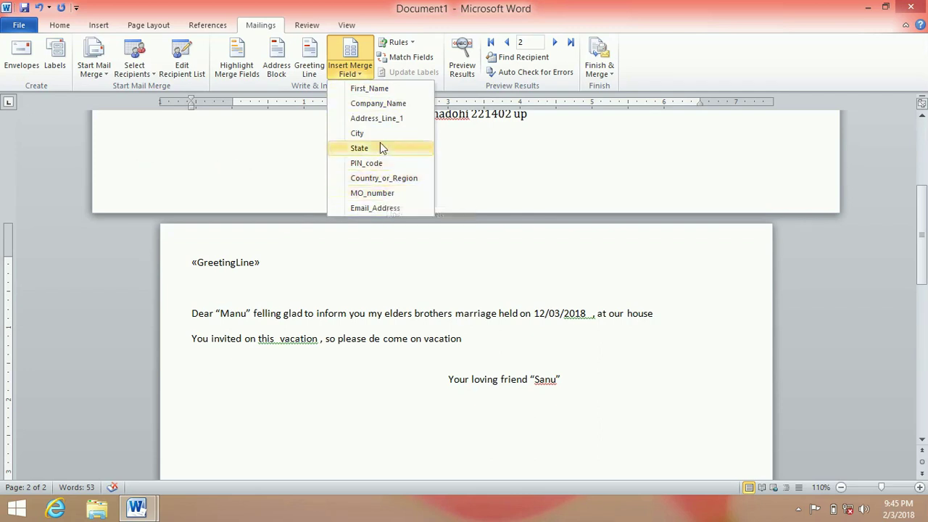
{"action": "left_click", "coordinate": [295, 285]}
{"action": "left_click", "coordinate": [360, 75]}
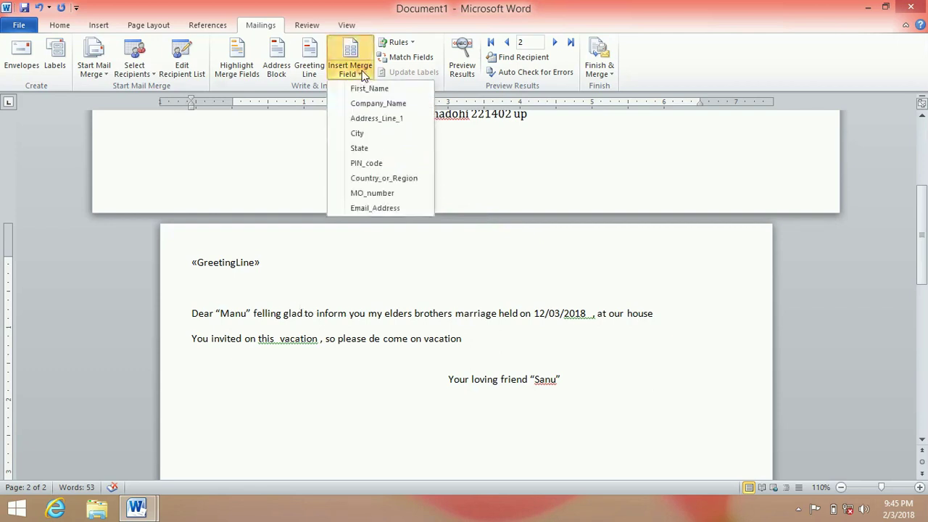
{"action": "left_click", "coordinate": [379, 102]}
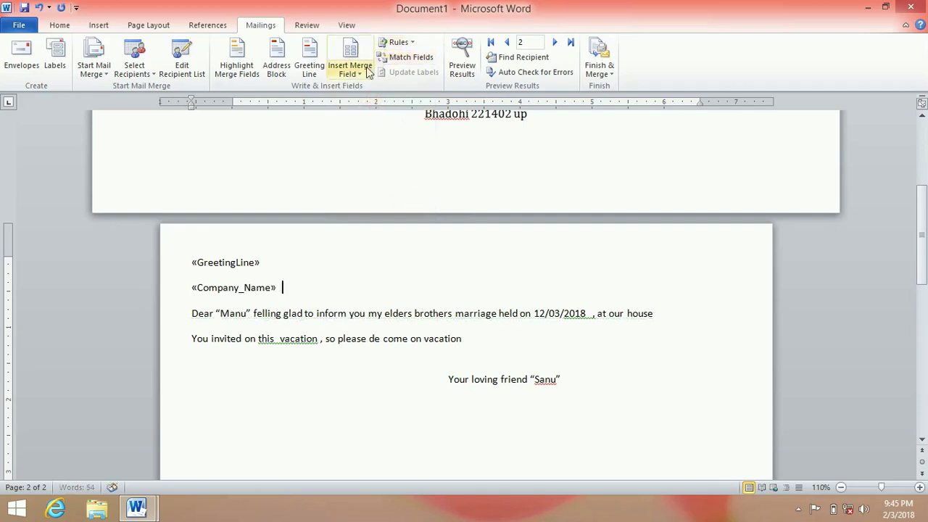
{"action": "left_click", "coordinate": [367, 74]}
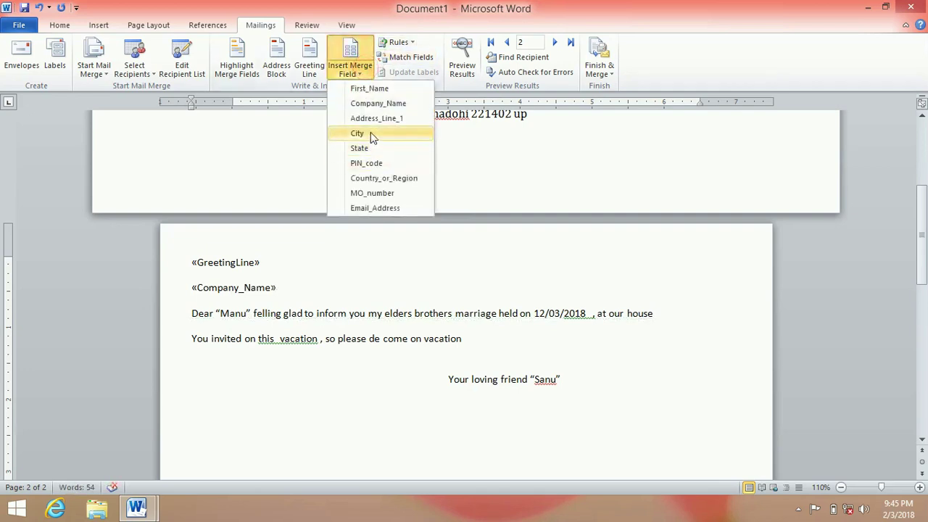
{"action": "left_click", "coordinate": [371, 133]}
{"action": "left_click", "coordinate": [363, 74]}
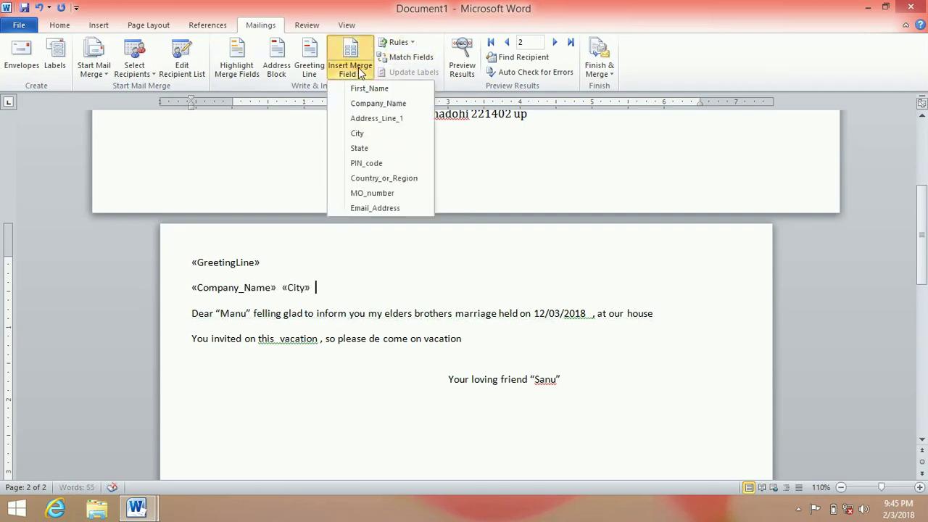
{"action": "left_click", "coordinate": [379, 165]}
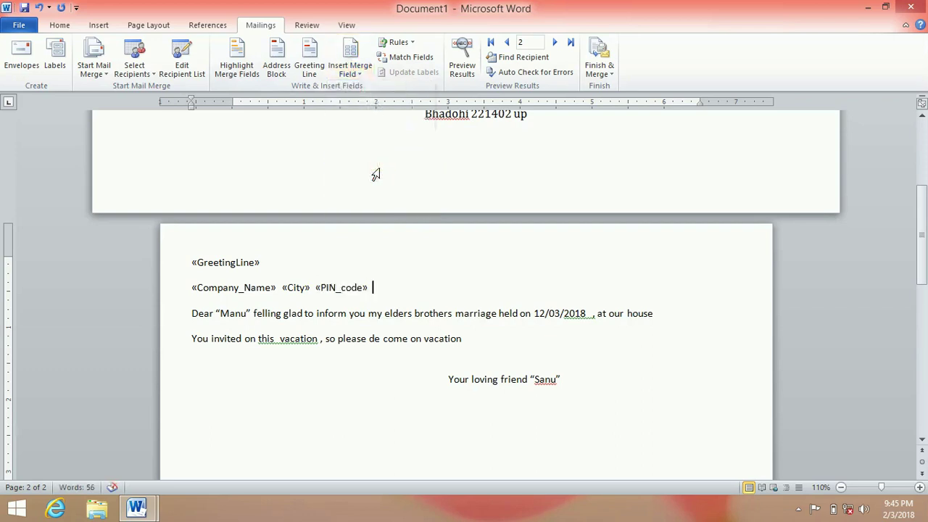
{"action": "key", "text": "Return"}
- Add the Email_Address field on the next line and highlight all merge fields
{"action": "left_click", "coordinate": [366, 74]}
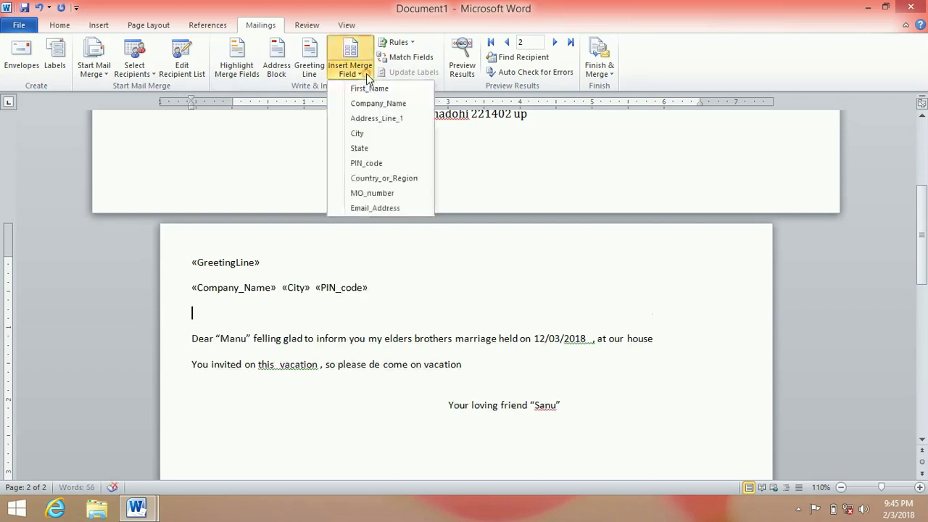
{"action": "left_click", "coordinate": [378, 210]}
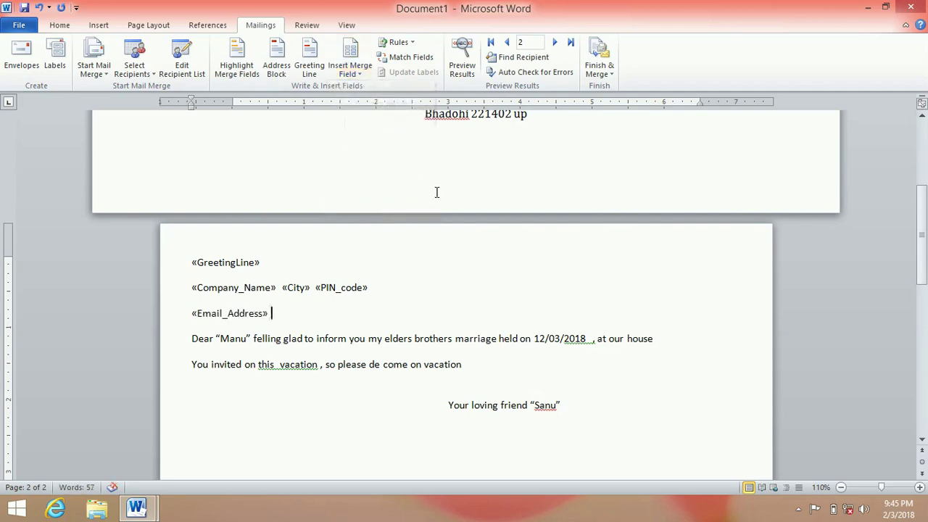
{"action": "left_click", "coordinate": [239, 58]}
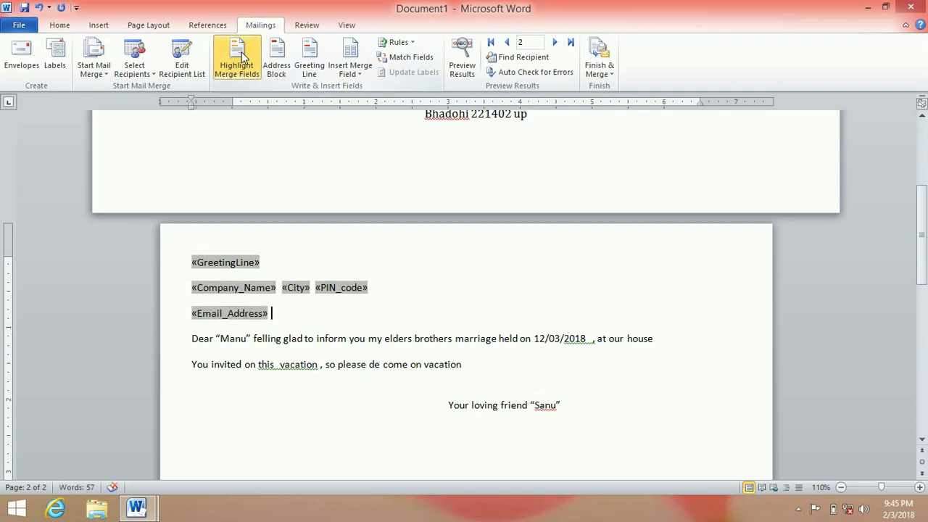
- Turn off field shading, preview real recipient data, and change the postal code to 1402
{"action": "left_click", "coordinate": [239, 58]}
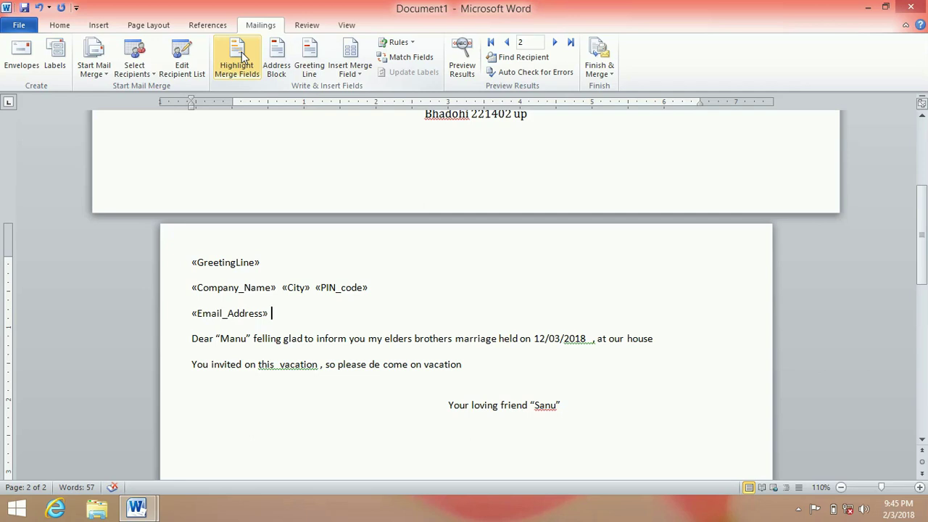
{"action": "left_click", "coordinate": [476, 66]}
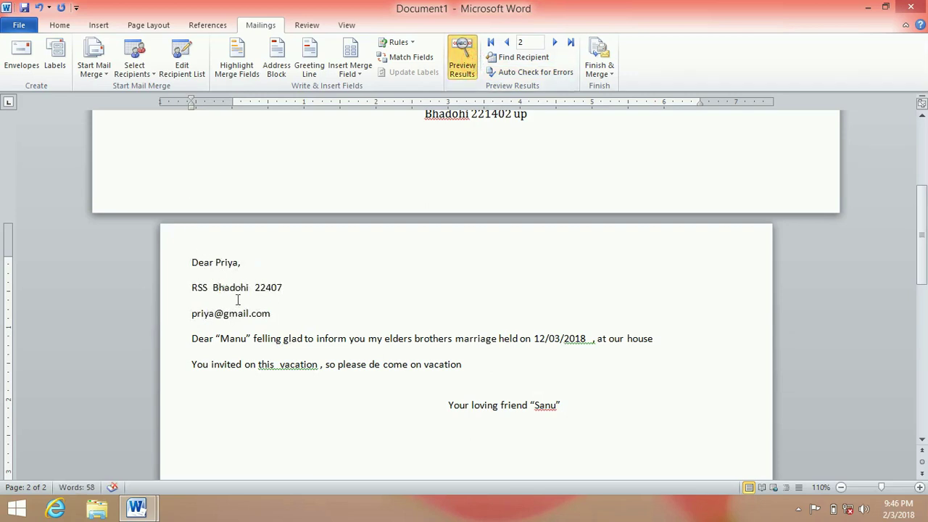
{"action": "double_click", "coordinate": [280, 288]}
{"action": "key", "text": "BackSpace"}
{"action": "key", "text": "BackSpace"}
{"action": "key", "text": "BackSpace"}
{"action": "type", "text": "7"}
{"action": "key", "text": "BackSpace"}
{"action": "type", "text": "14"}
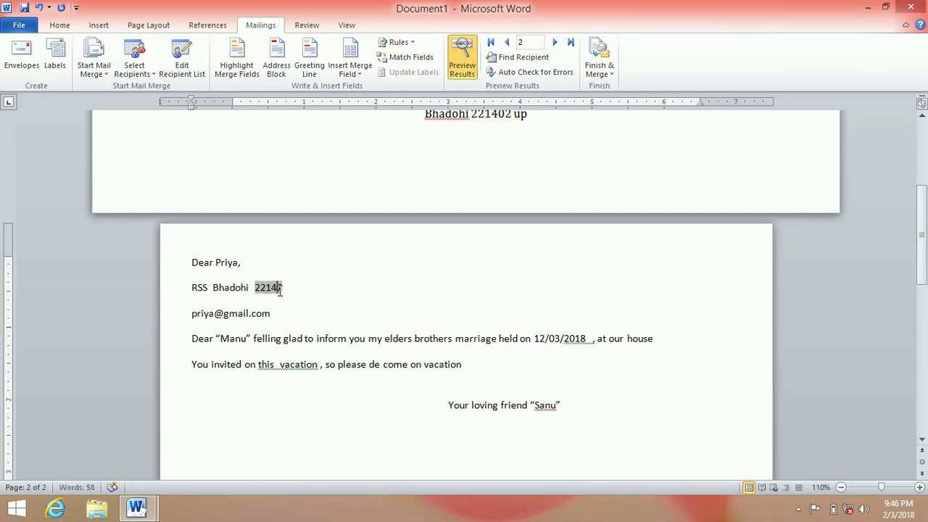
{"action": "type", "text": "0"}
{"action": "type", "text": "2"}
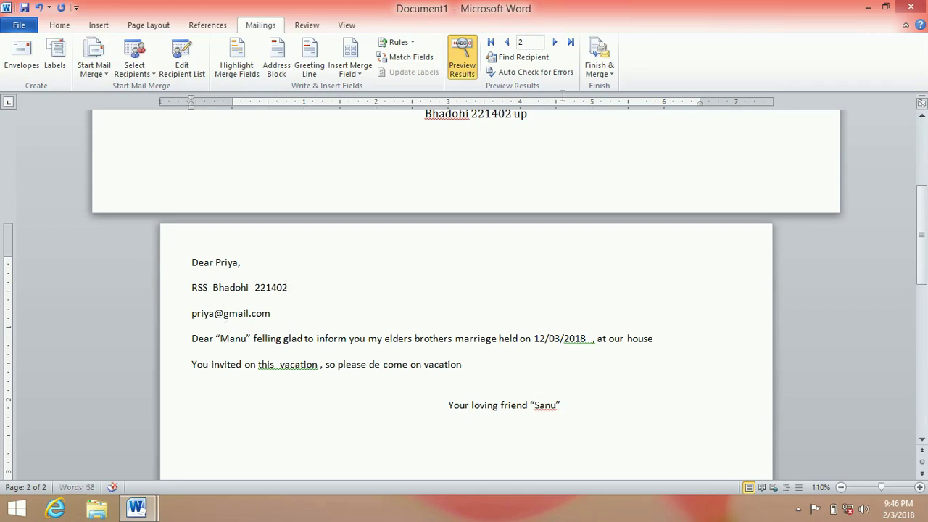
- Preview recipient 1, return to recipient 2, and bring up the merge-finishing choices
{"action": "left_click", "coordinate": [506, 42]}
{"action": "left_click", "coordinate": [555, 42]}
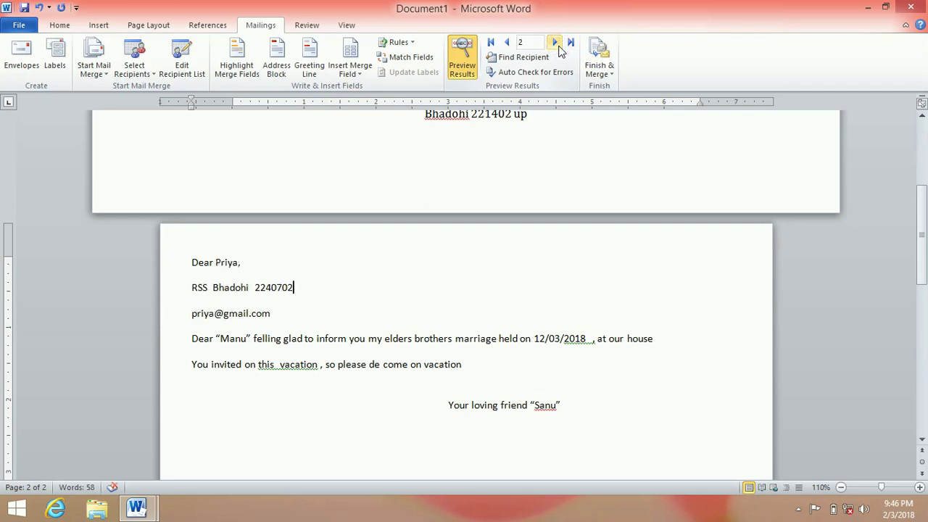
{"action": "left_click", "coordinate": [601, 72]}
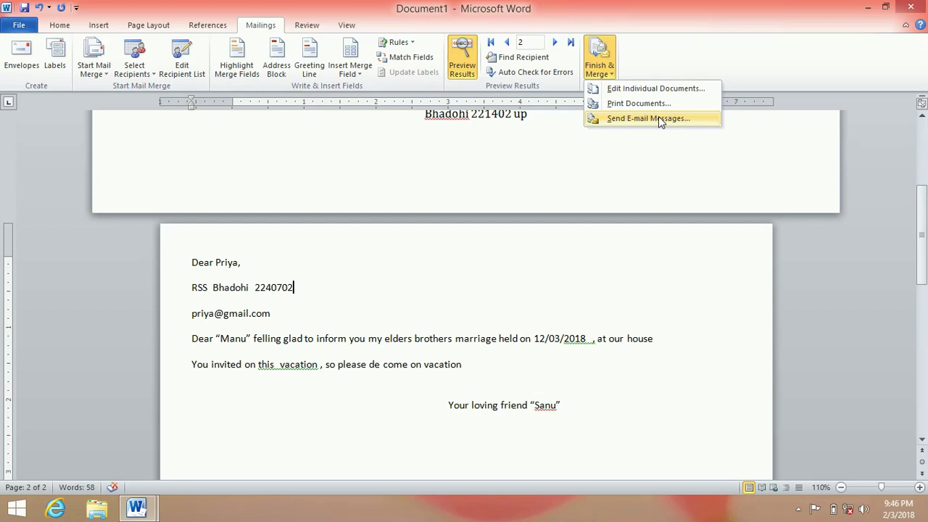
- Complete the merge, pausing to report each error, and zoom out over the Letters1 pages
{"action": "left_click", "coordinate": [665, 161]}
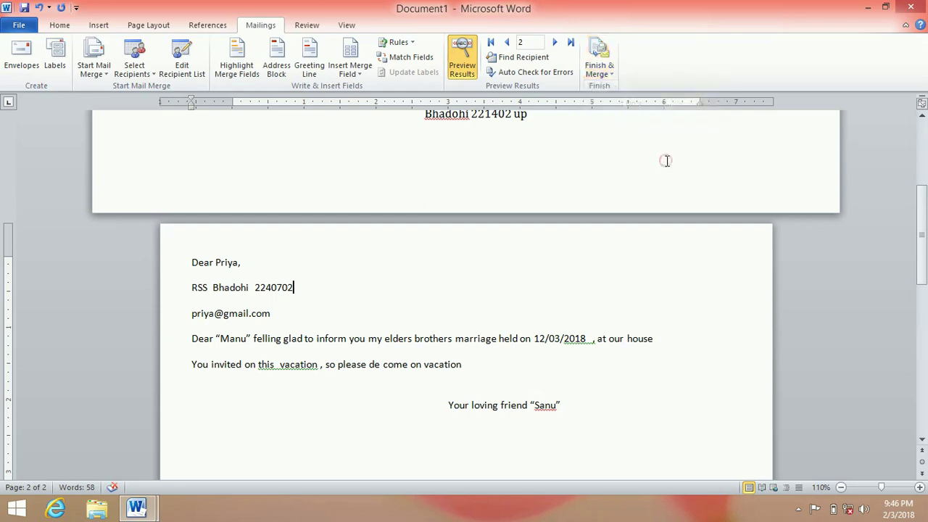
{"action": "left_click", "coordinate": [537, 72]}
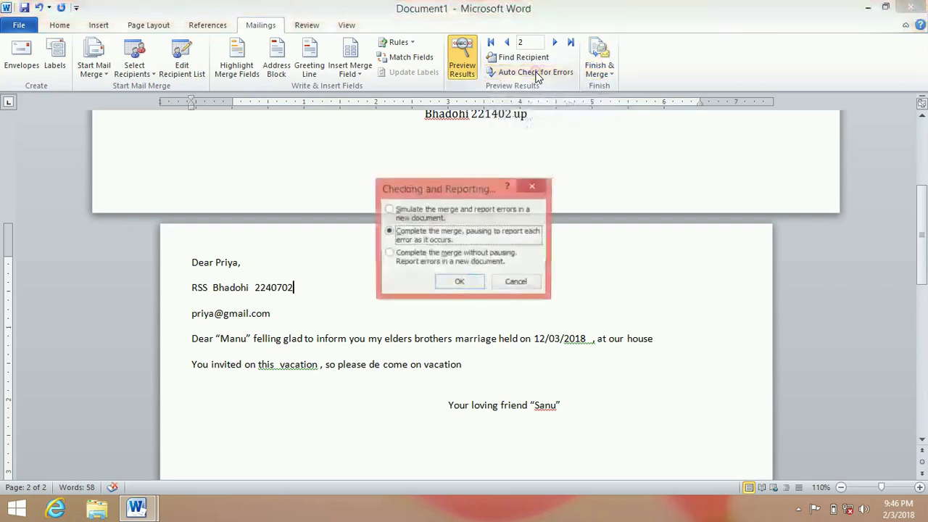
{"action": "left_click", "coordinate": [455, 280]}
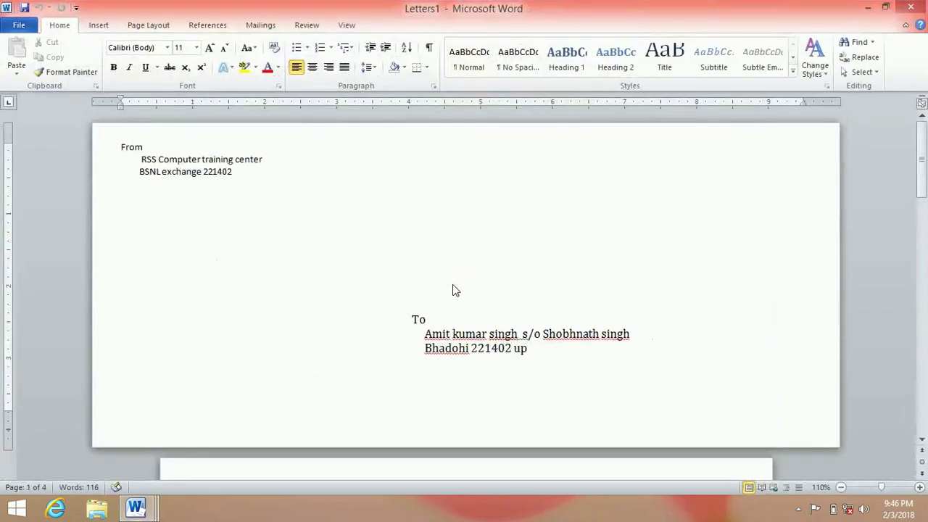
{"action": "left_click", "coordinate": [841, 488]}
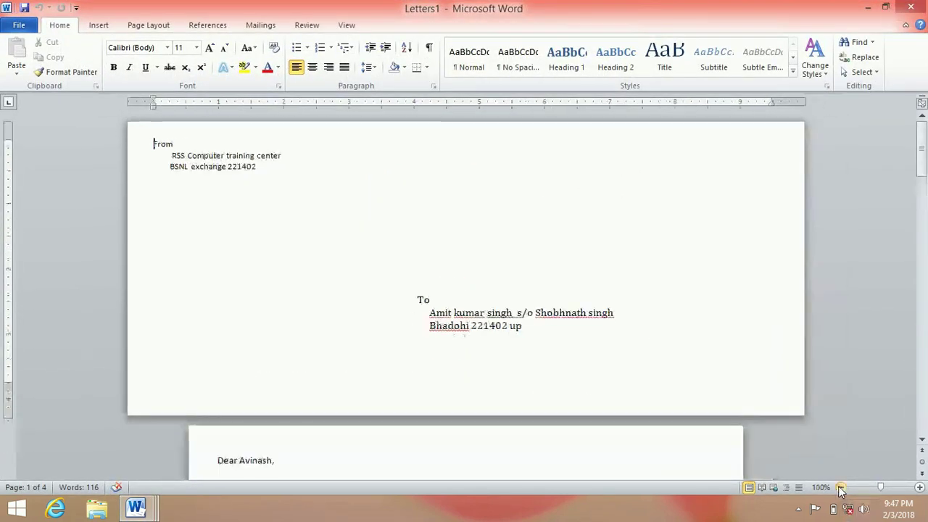
{"action": "left_click", "coordinate": [841, 487]}
{"action": "left_click", "coordinate": [841, 488]}
{"action": "left_click", "coordinate": [841, 488]}
{"action": "left_click", "coordinate": [841, 488]}
{"action": "left_click", "coordinate": [842, 488]}
{"action": "left_click", "coordinate": [842, 487]}
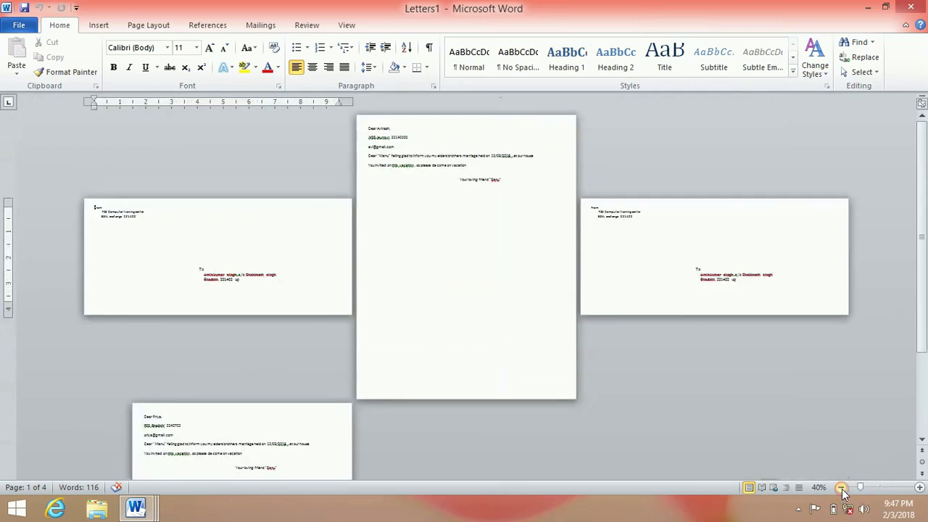
{"action": "left_click", "coordinate": [841, 488]}
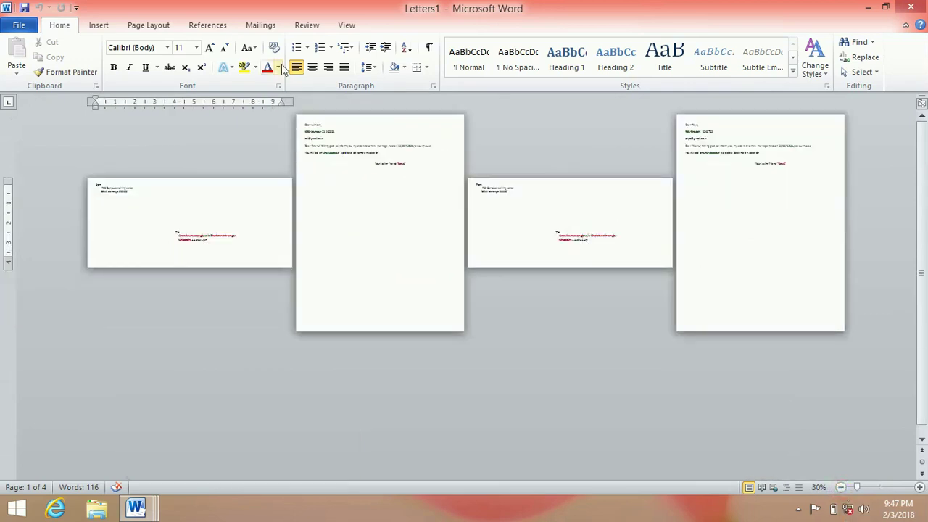